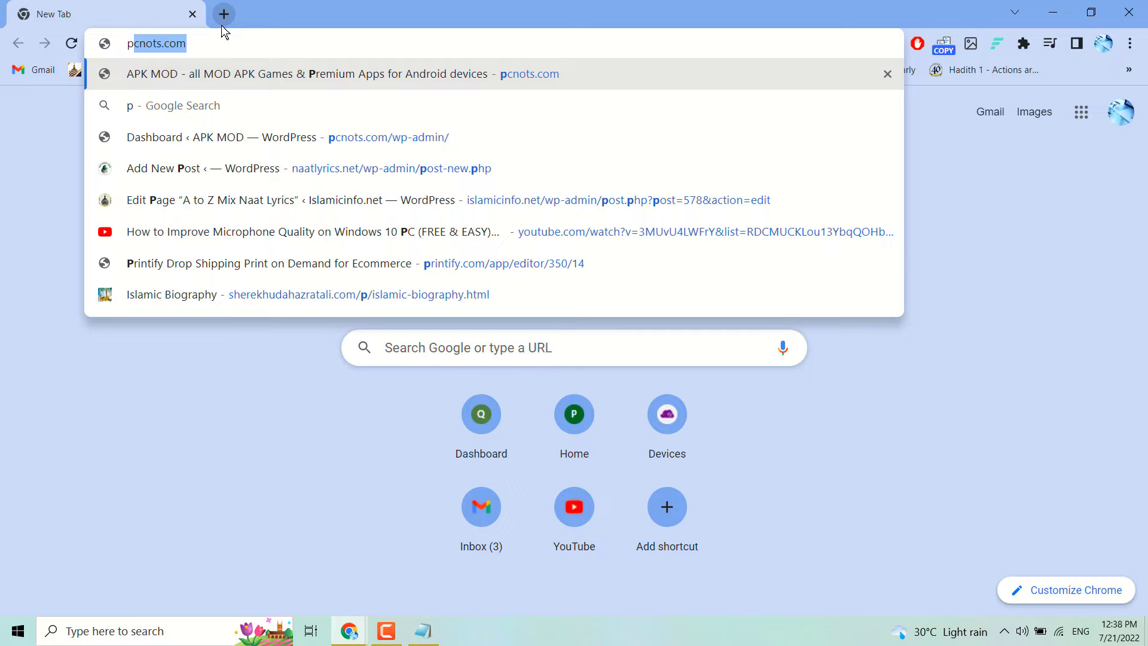
- Open the naatlyrics.net WordPress admin and go to the page for adding new plugins
left_click(383, 167)
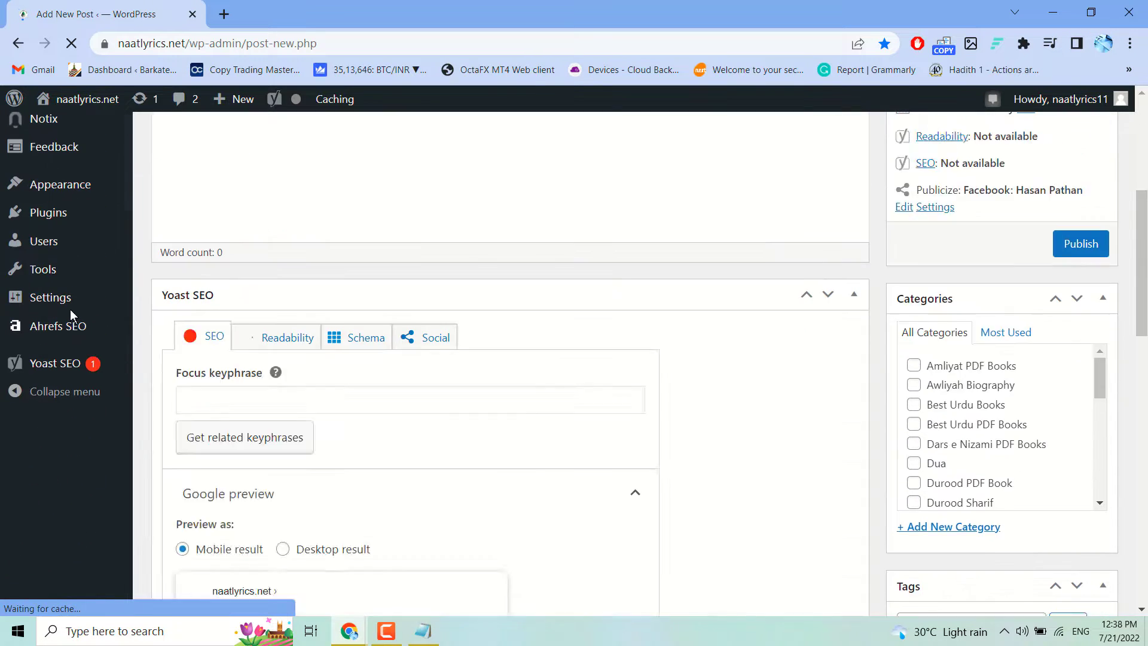
mouse_move(73, 367)
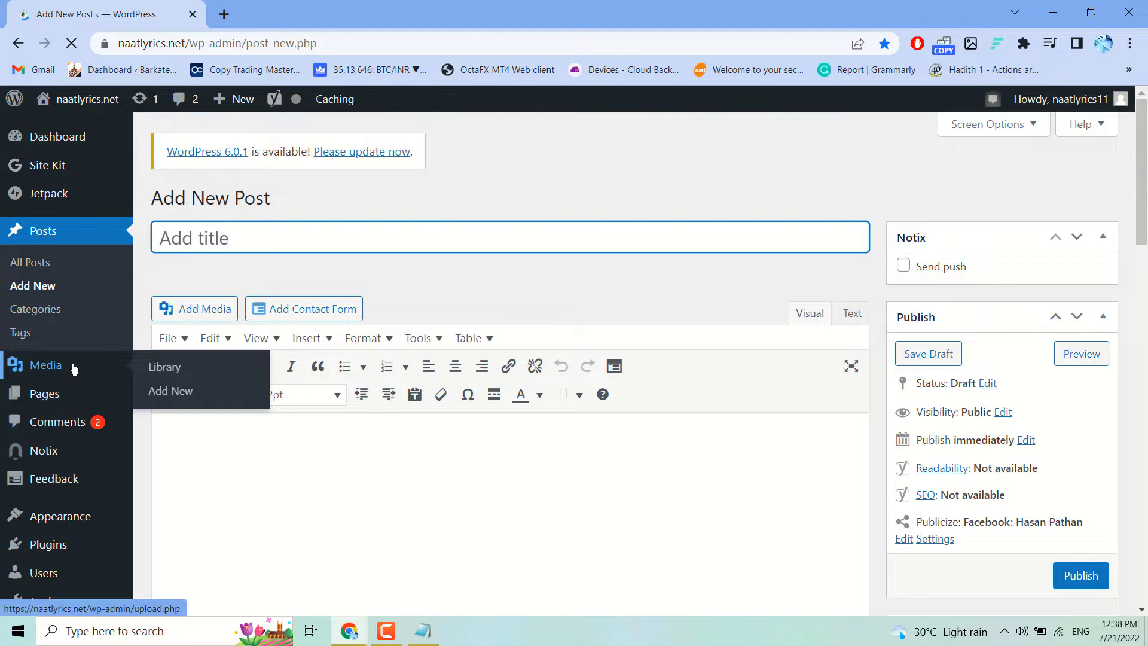
scroll(73, 367, "down", 3)
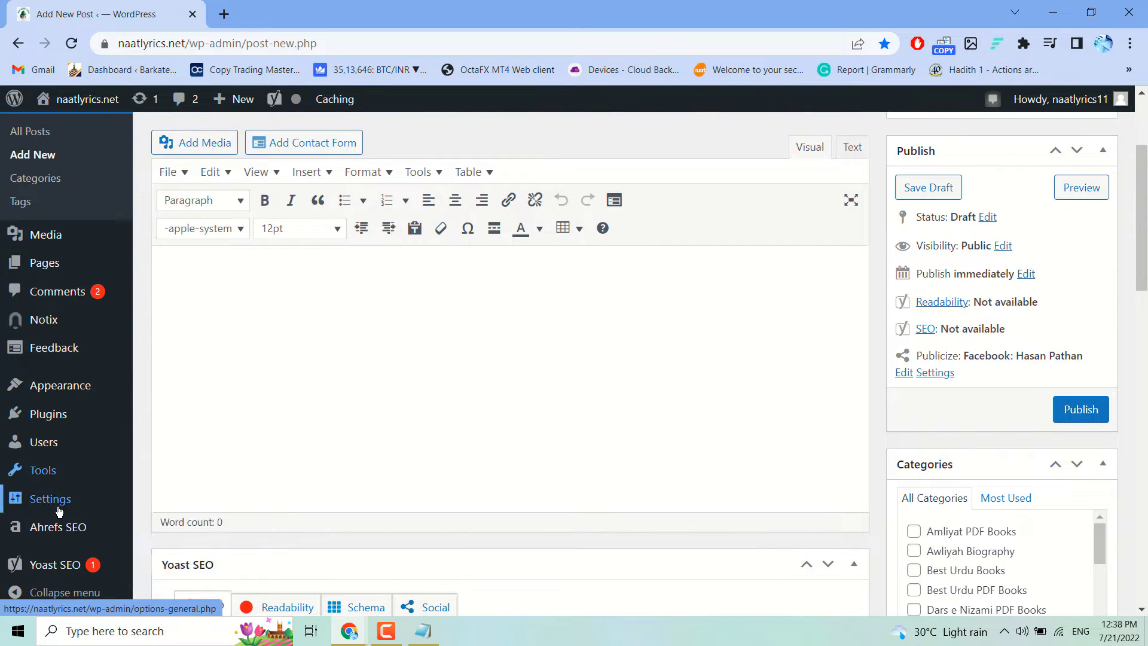
mouse_move(46, 421)
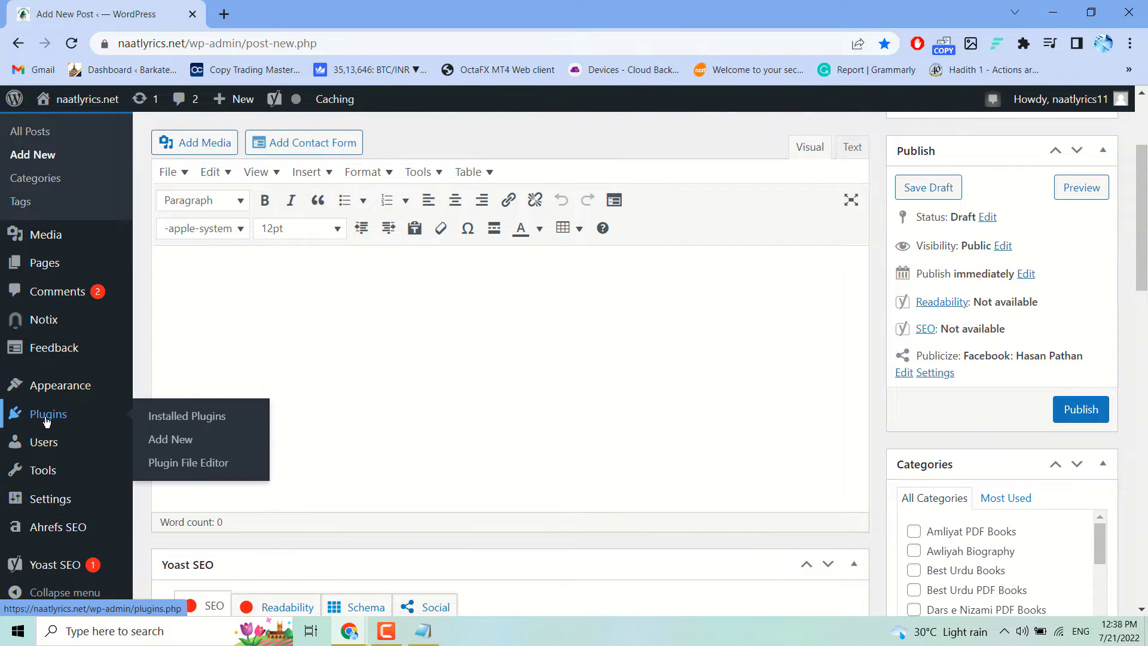
left_click(175, 446)
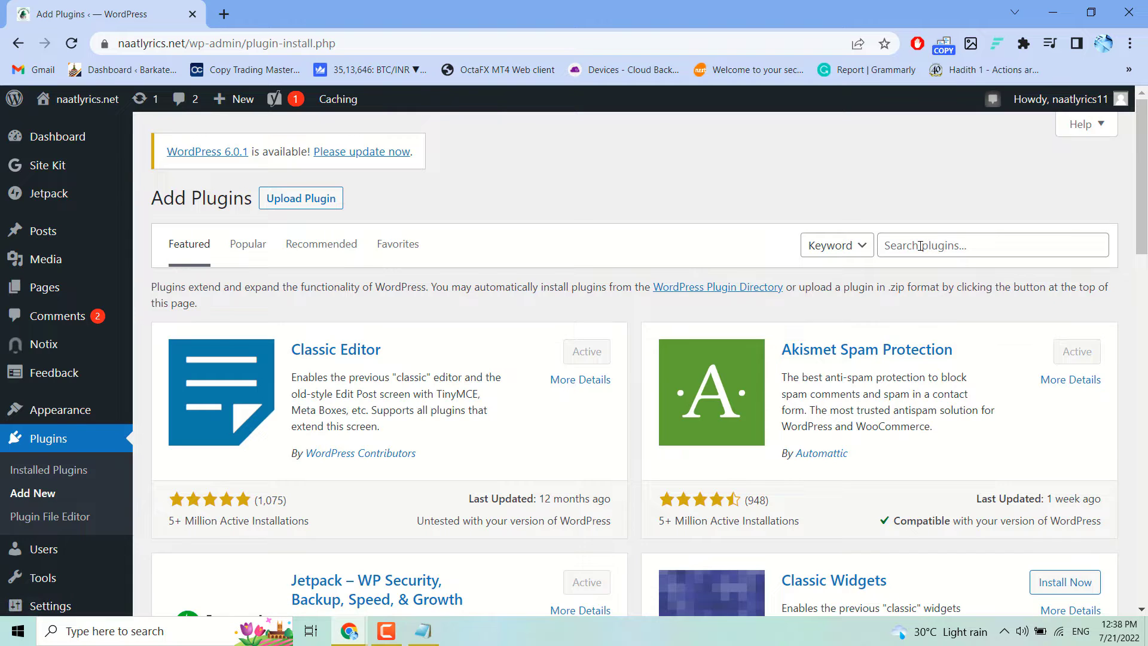
- Search the plugin directory for "smash", then install and activate Smash Balloon Social Photo Feed
left_click(908, 345)
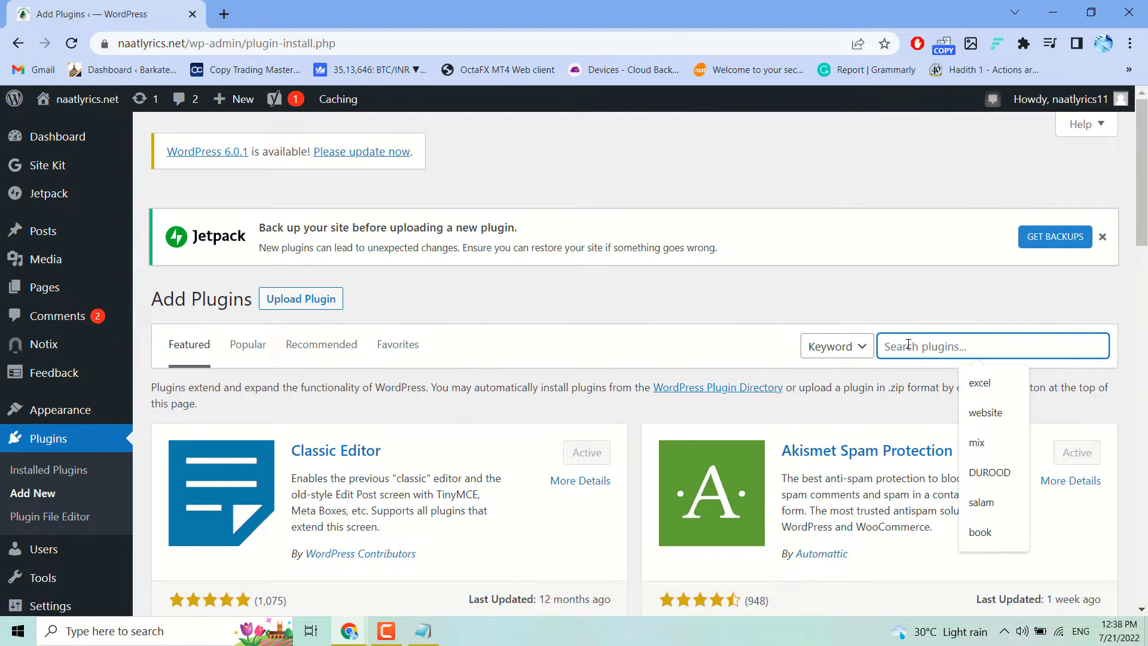
type("smash")
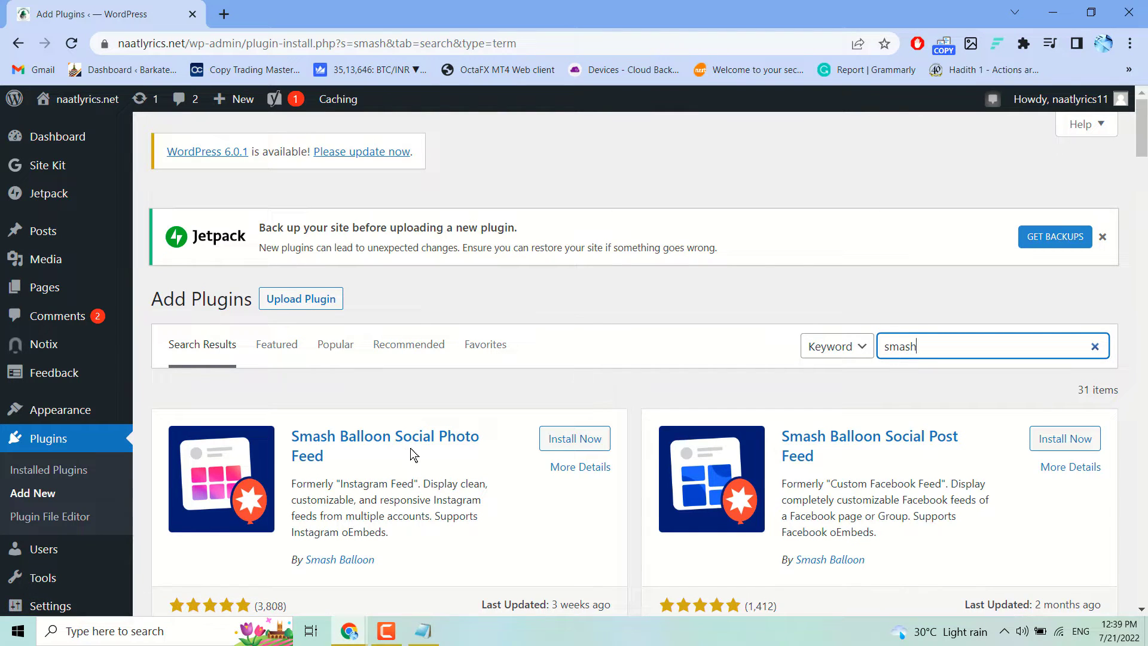
left_click(576, 439)
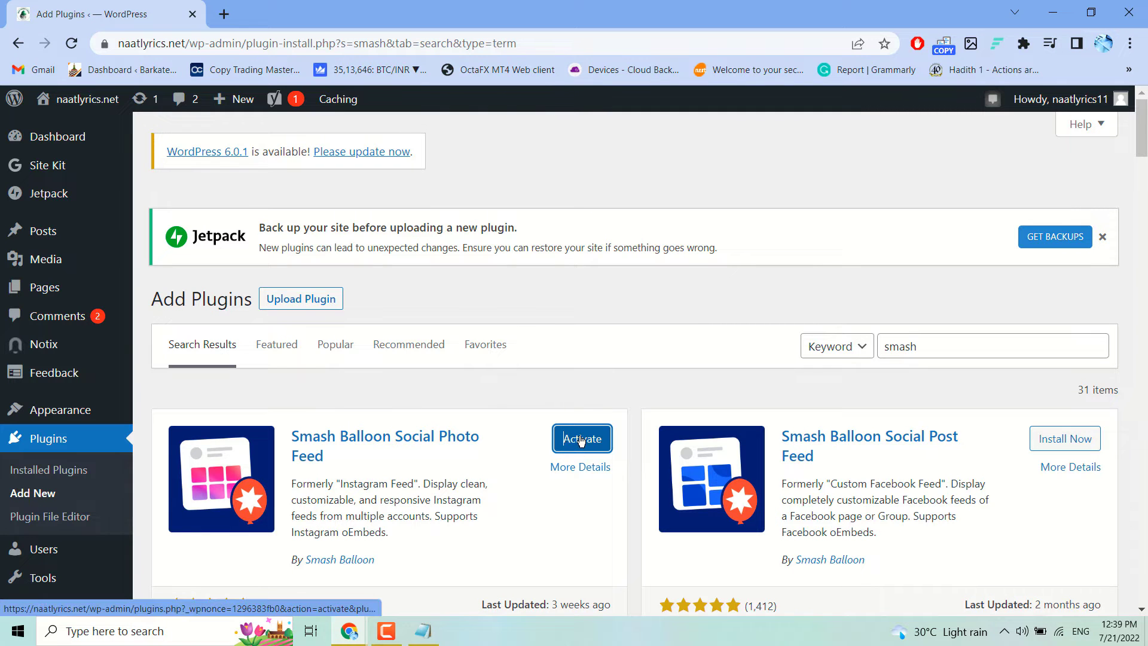
left_click(578, 440)
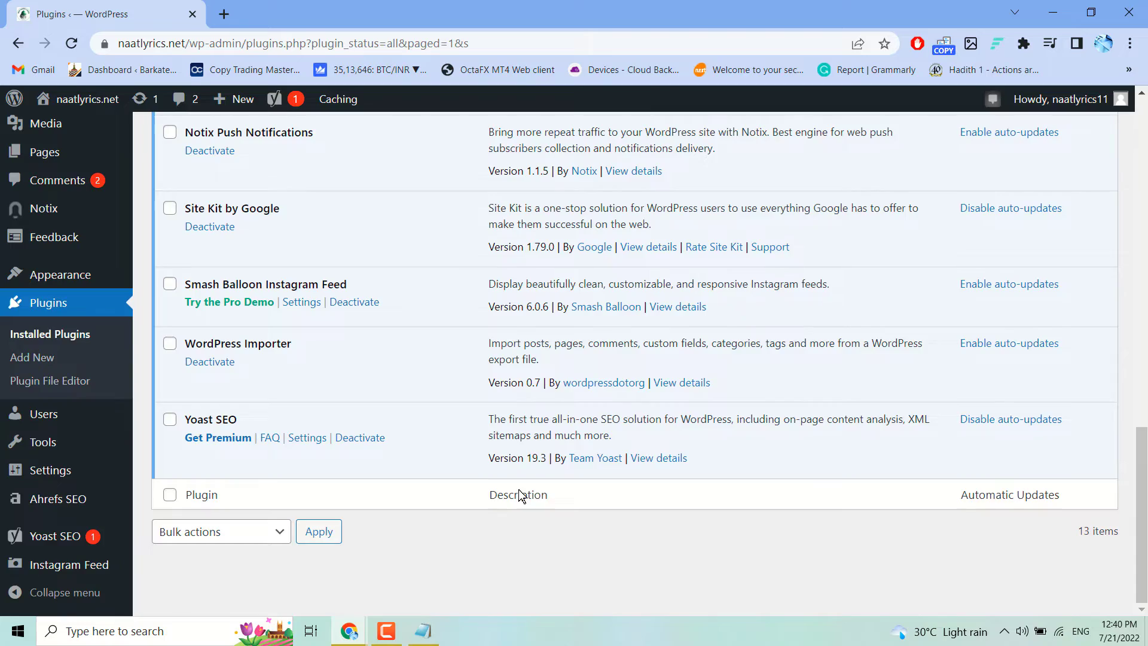
- Find Smash Balloon Instagram Feed among the installed plugins and open its settings
scroll(520, 494, "up", 11)
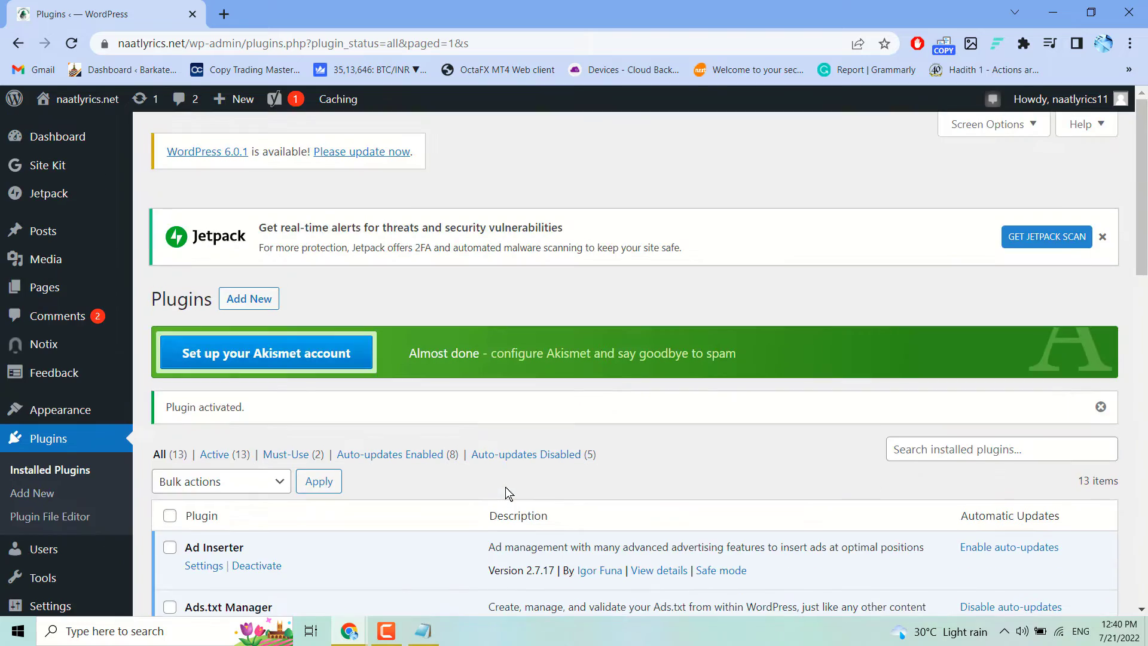
scroll(508, 492, "down", 4)
scroll(507, 493, "down", 5)
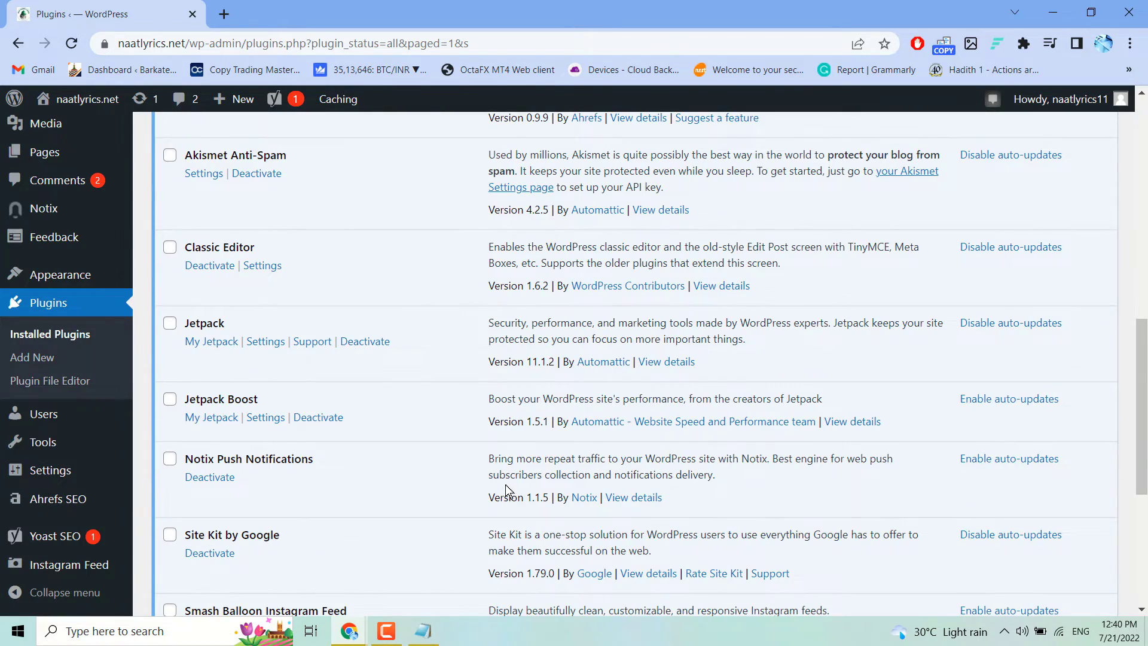
scroll(463, 402, "down", 3)
scroll(464, 403, "down", 2)
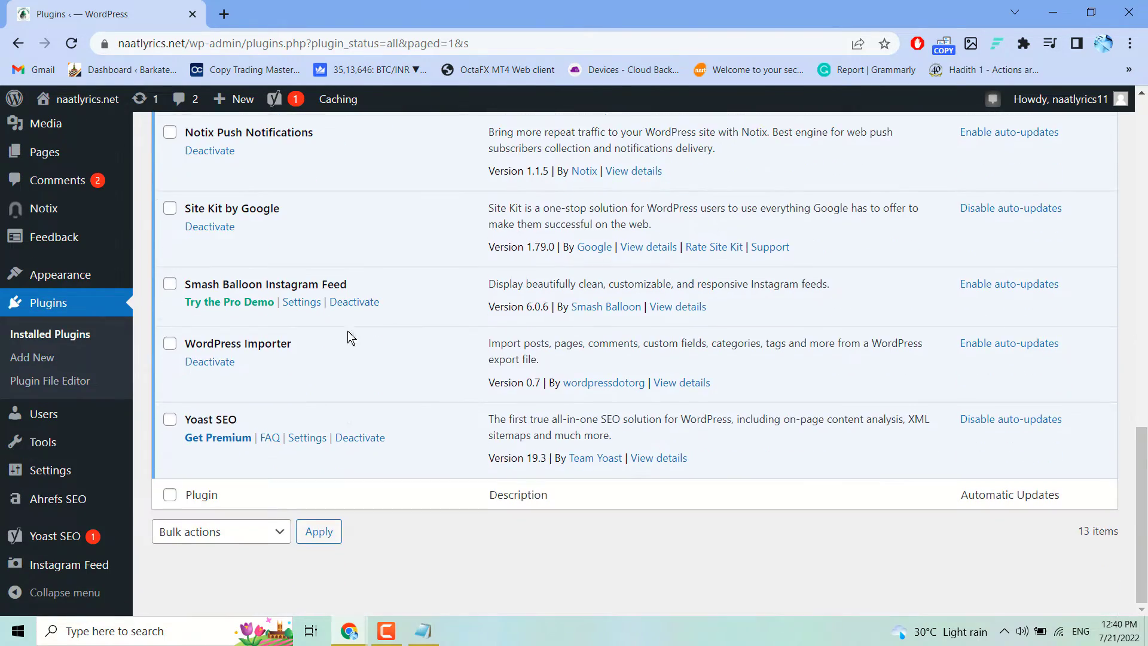
left_click(301, 302)
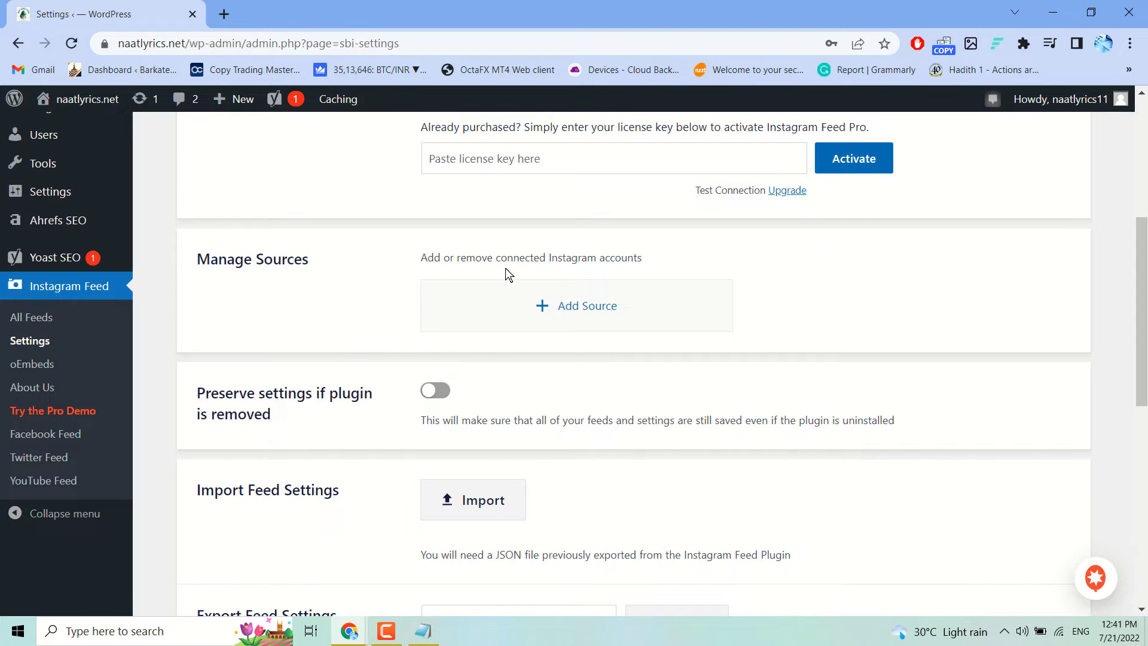
- Add a Personal Instagram account as a source and allow Smash Balloon access to its profile information and media
left_click(600, 307)
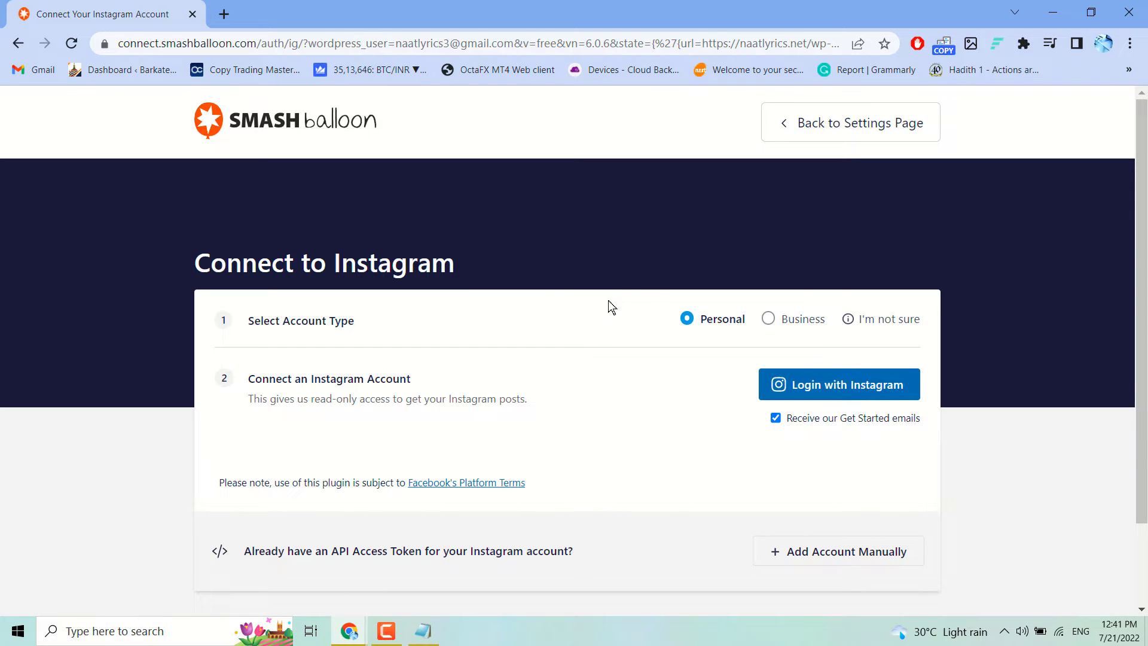
left_click(816, 391)
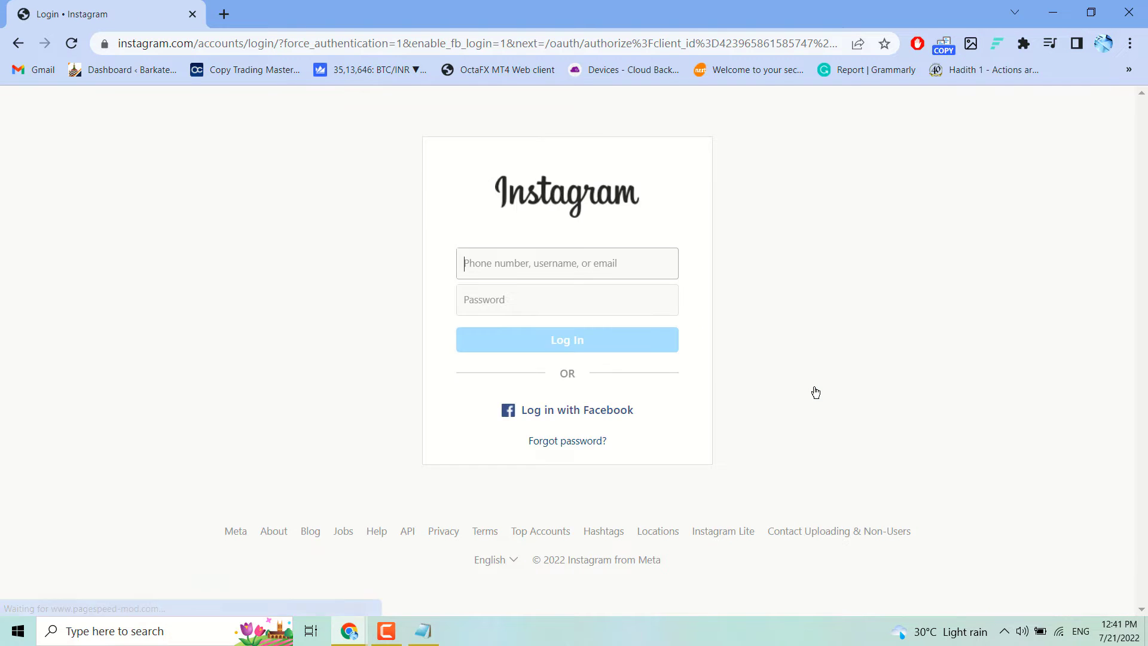
left_click(532, 381)
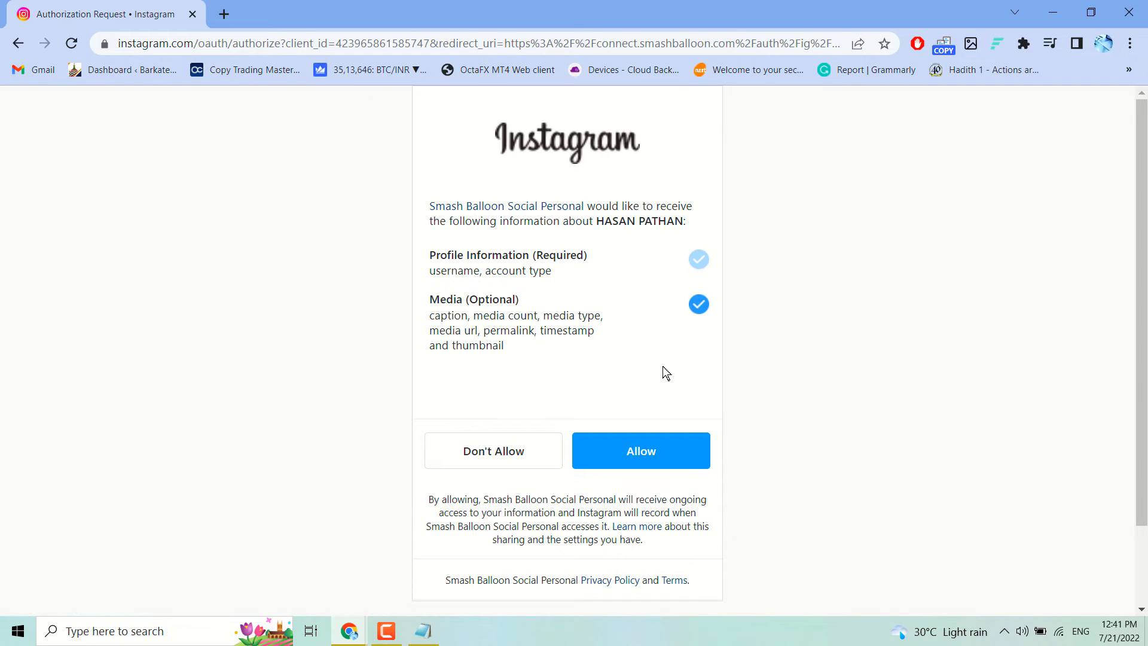
left_click(633, 455)
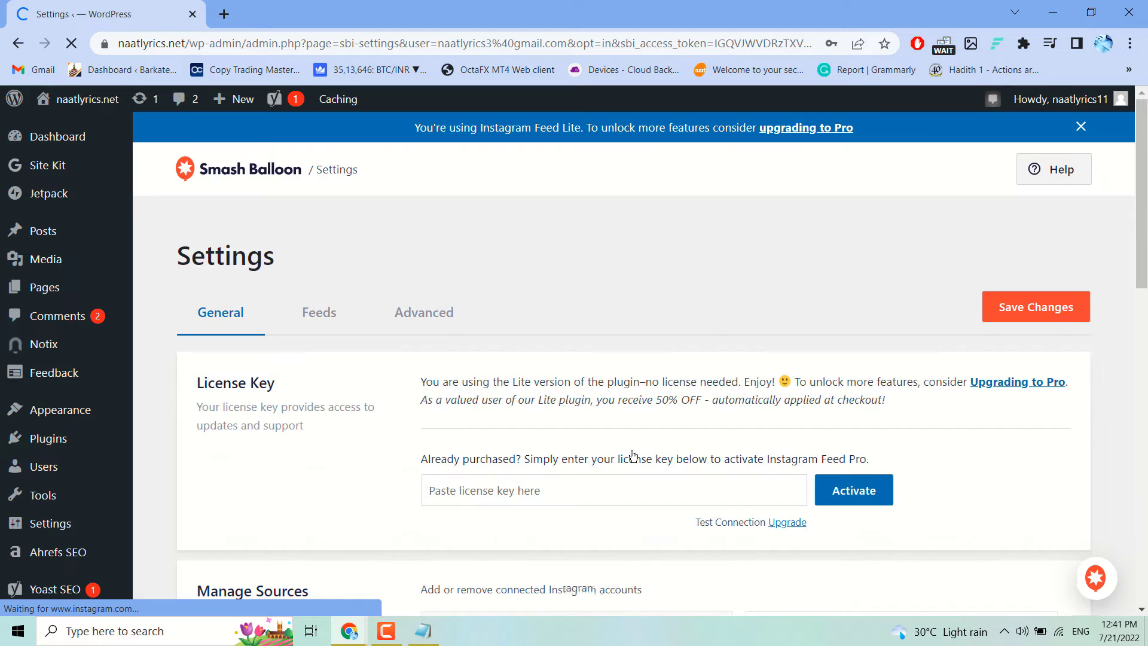
- Check the newly connected Instagram source and its details under Manage Sources
scroll(350, 429, "down", 10)
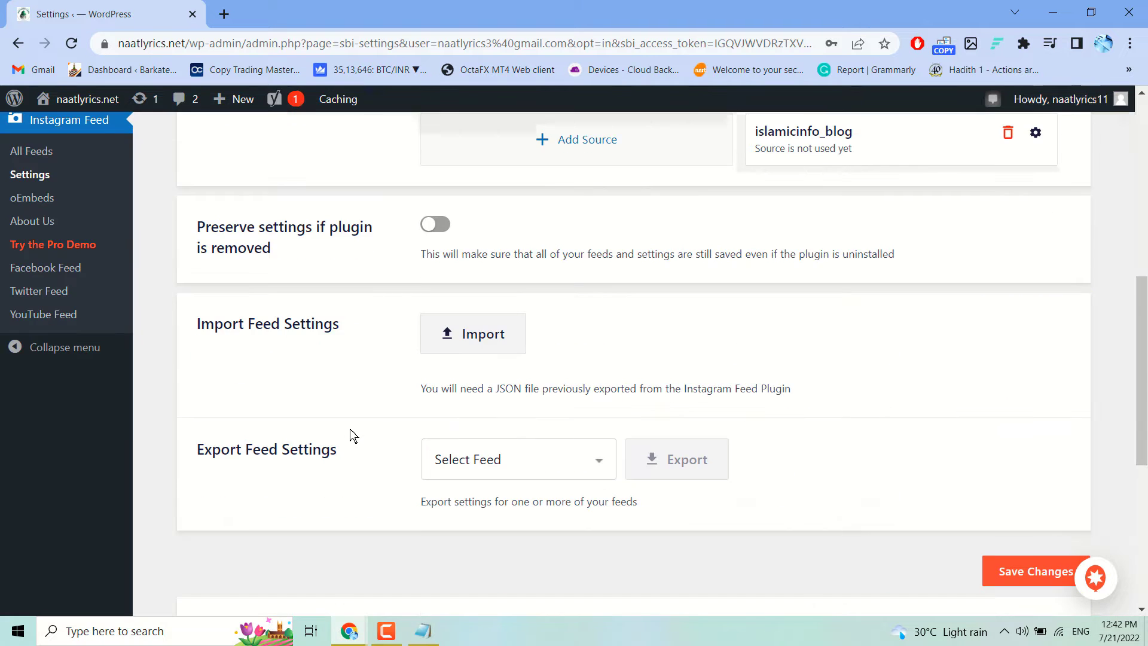
scroll(350, 429, "up", 3)
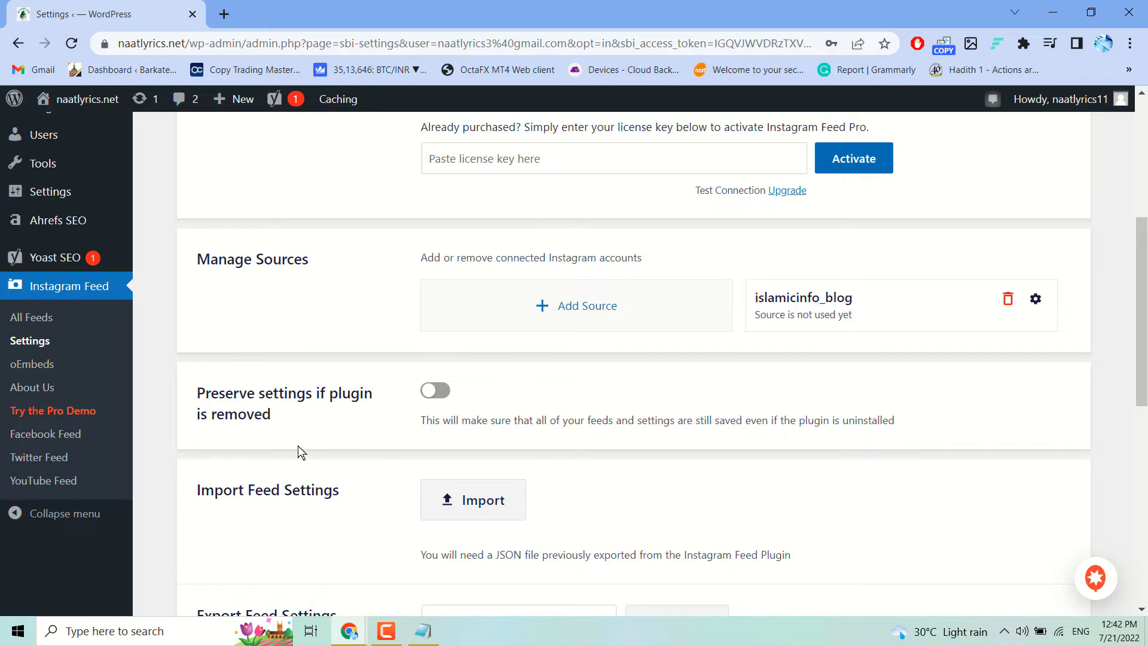
scroll(297, 446, "down", 3)
scroll(297, 446, "up", 3)
left_click(1036, 299)
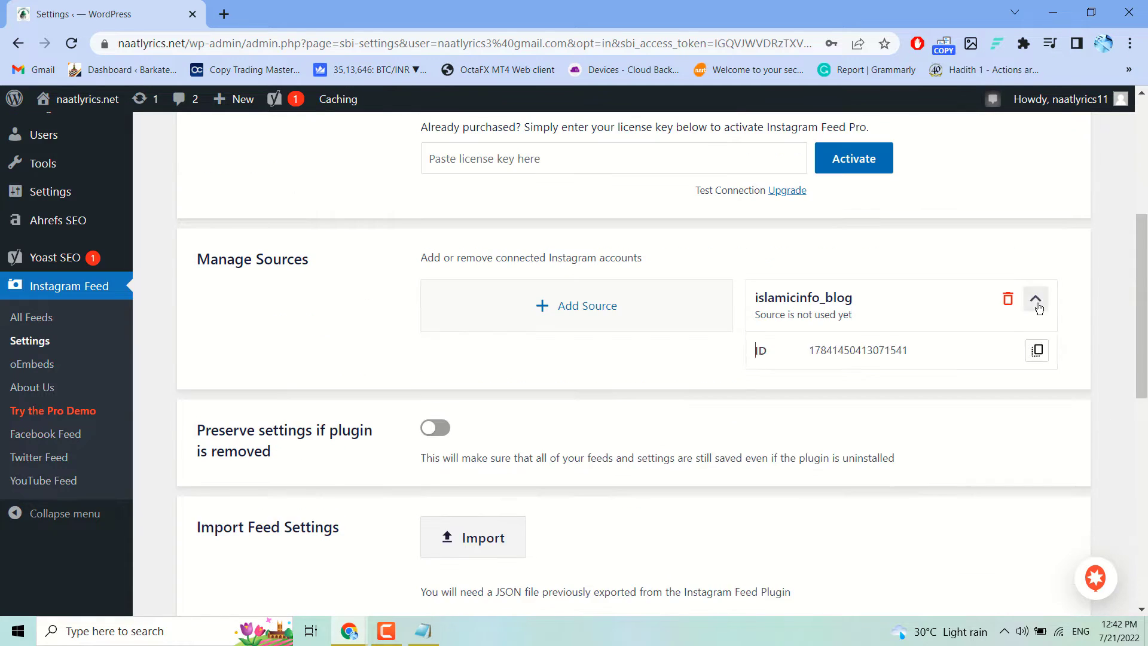
left_click(1036, 299)
- Save the general settings of the Instagram Feed plugin
scroll(635, 446, "up", 5)
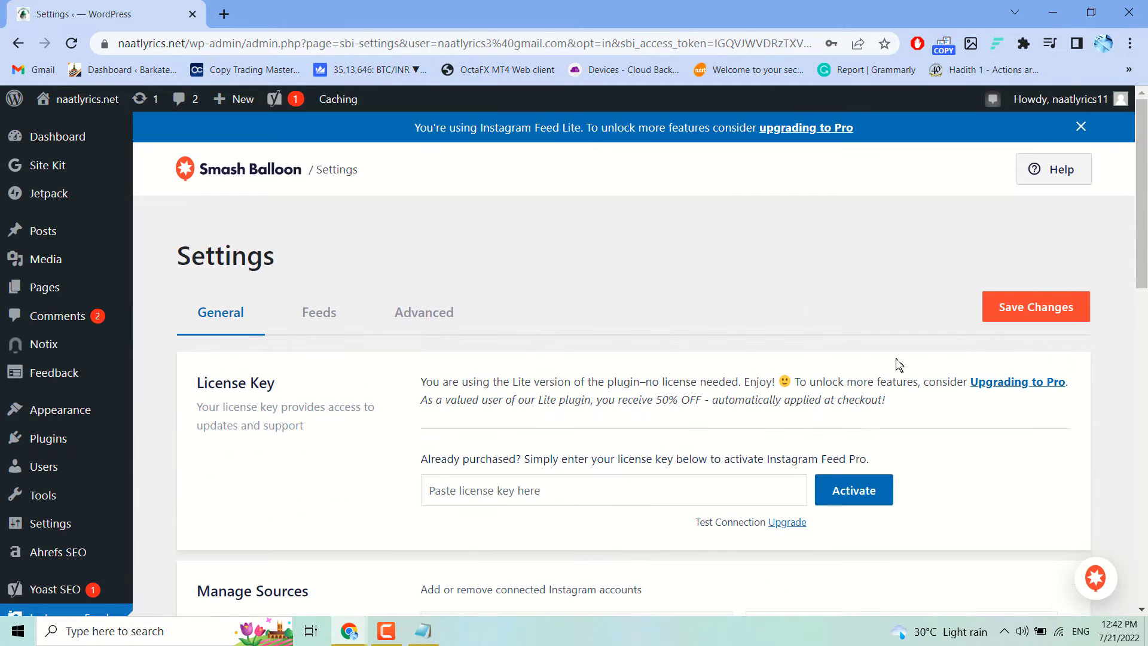
left_click(1033, 307)
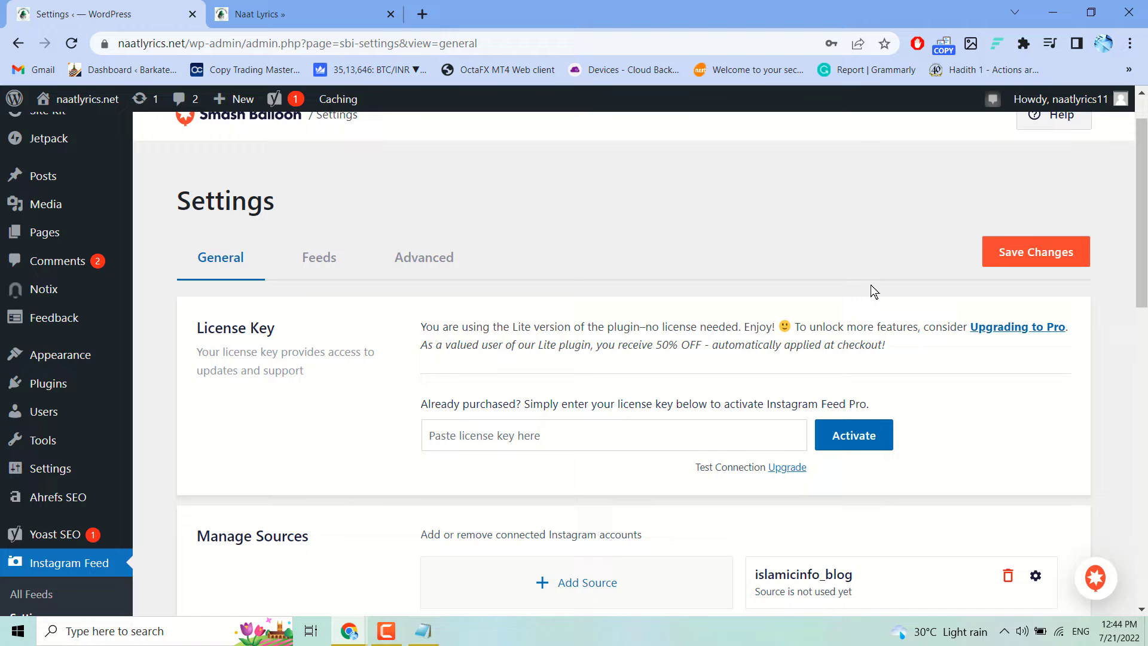
left_click(1023, 251)
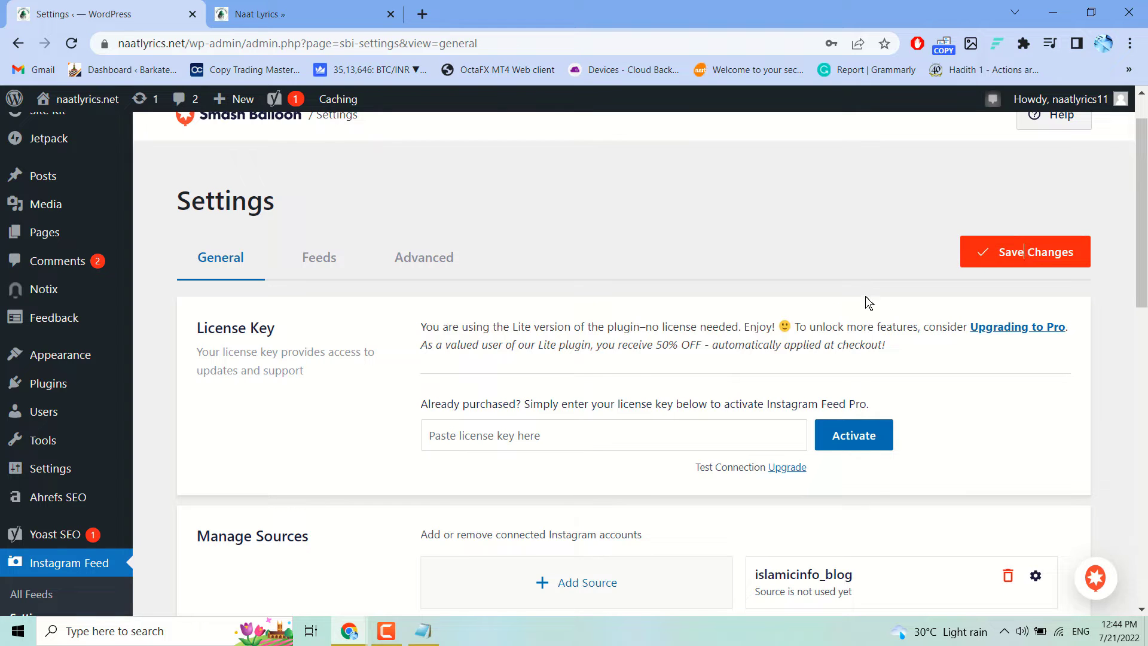
- Start a new Instagram feed from the All Feeds page with the User Timeline feed type
scroll(302, 495, "down", 5)
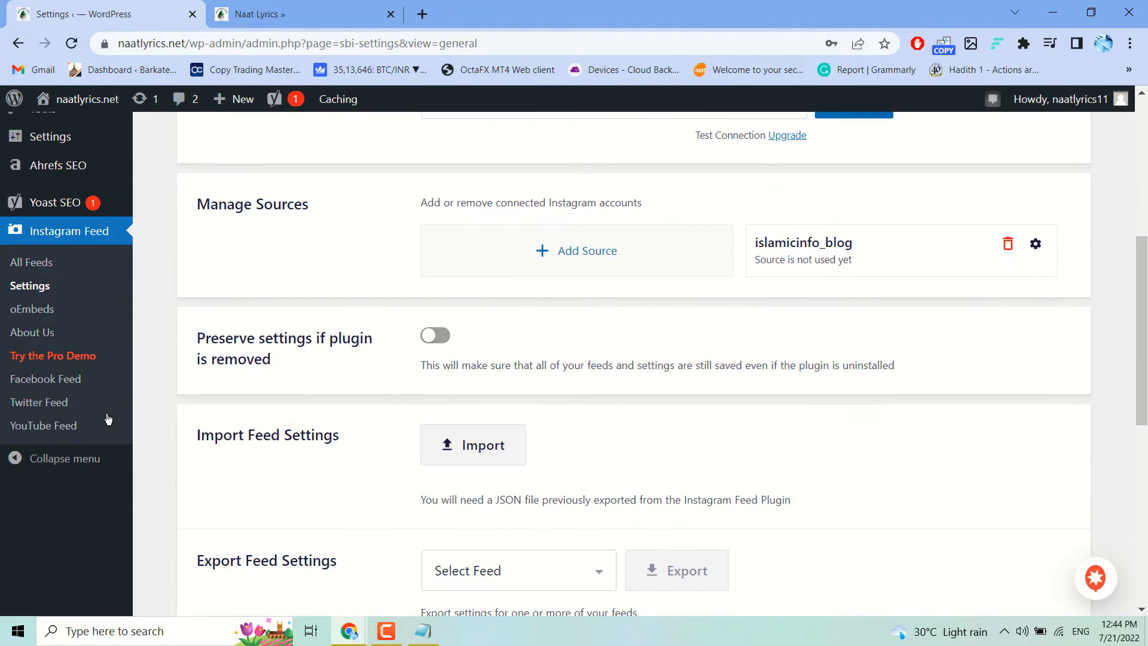
left_click(21, 266)
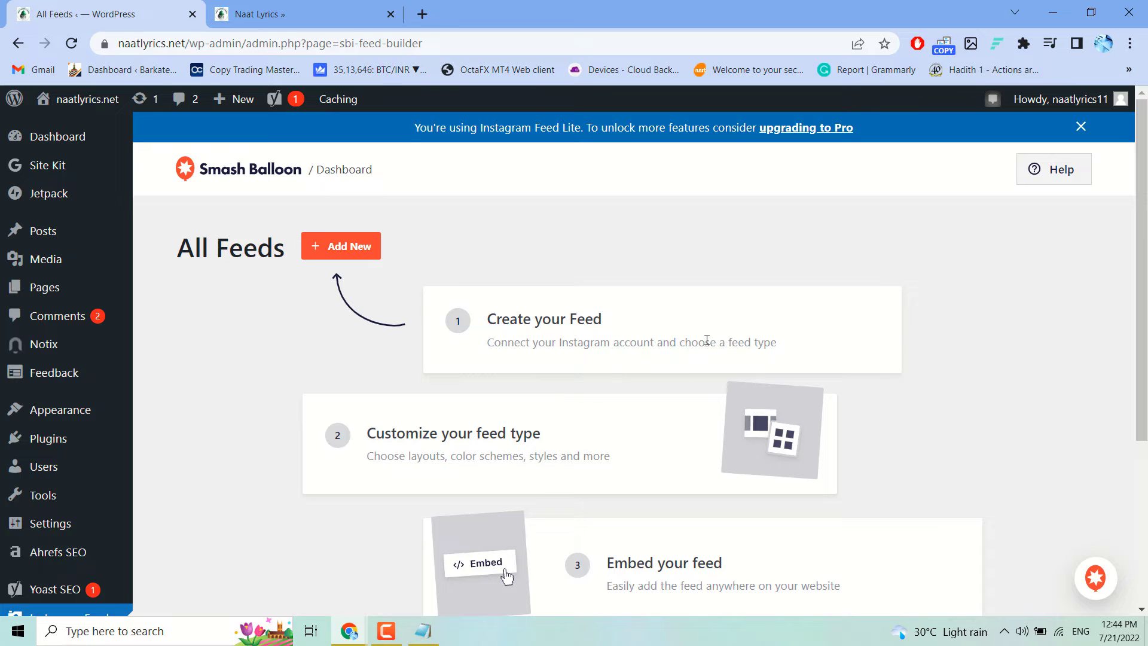
left_click(338, 251)
scroll(423, 257, "down", 3)
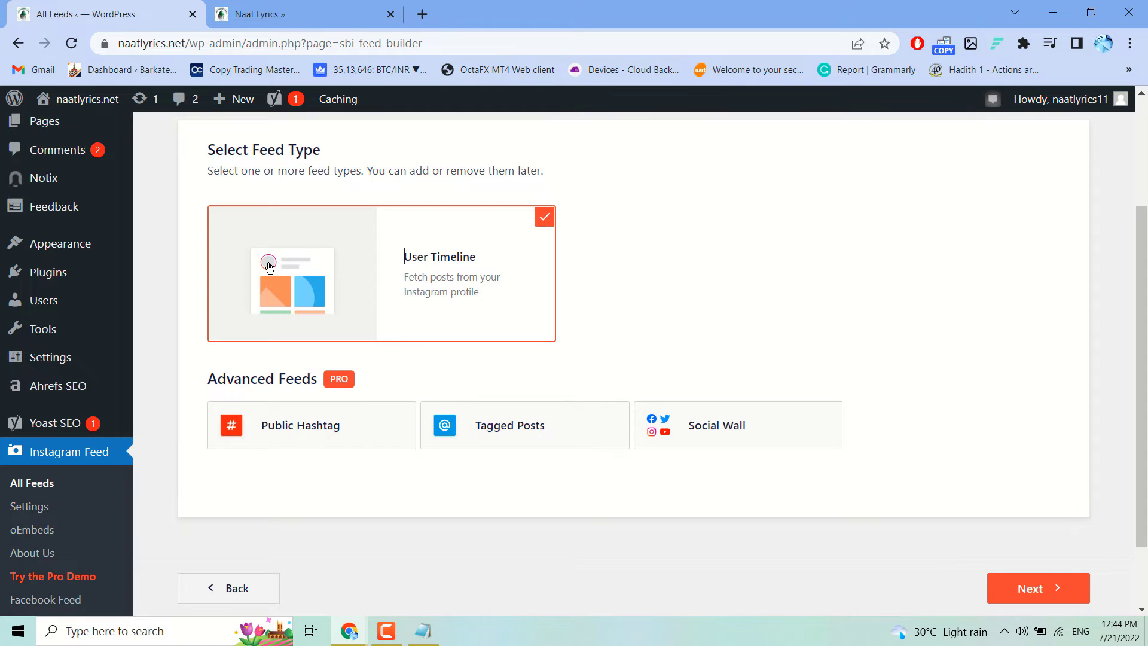
scroll(619, 354, "up", 3)
scroll(620, 354, "down", 3)
left_click(1026, 591)
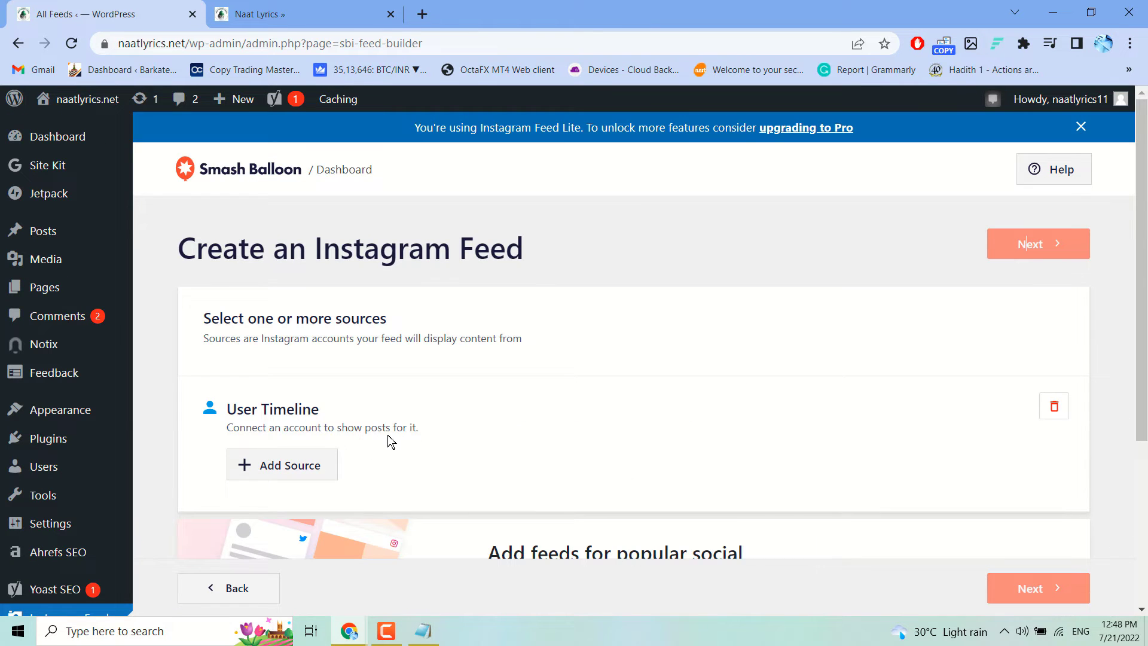
- Add the connected Instagram account as the User Timeline source and create the feed
left_click(308, 465)
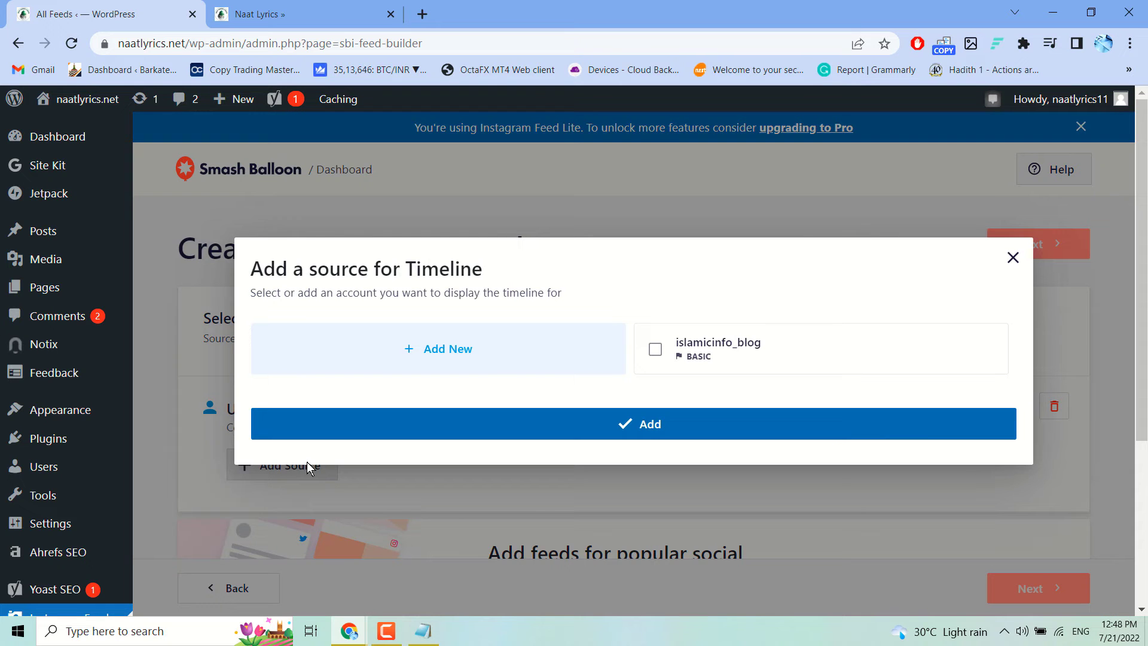
left_click(711, 357)
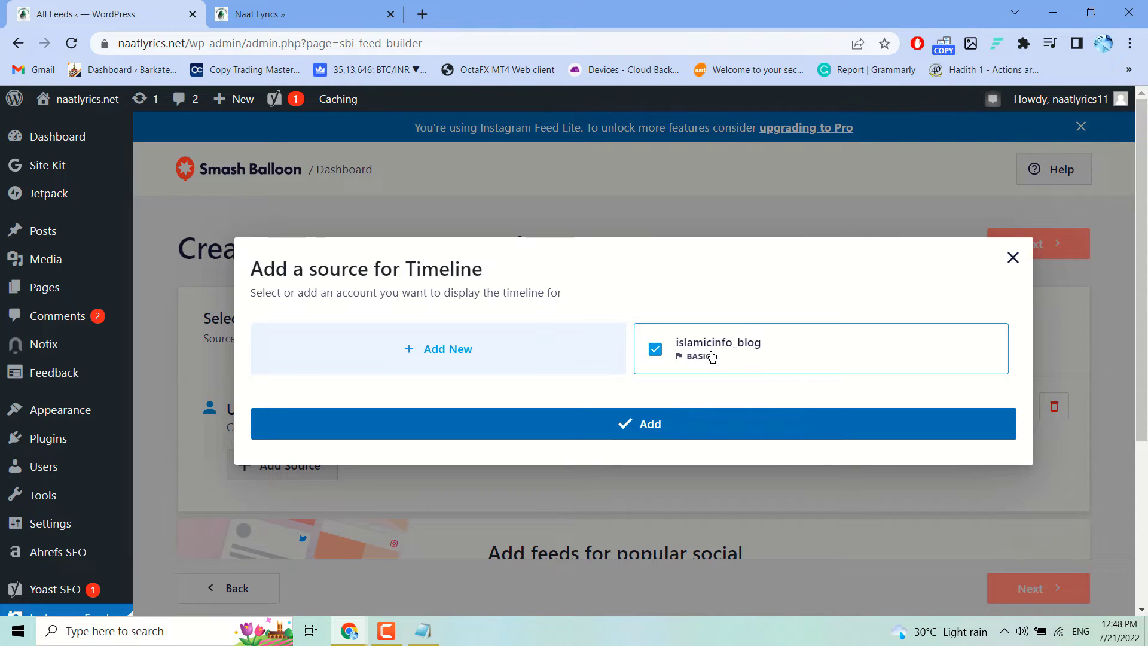
left_click(646, 424)
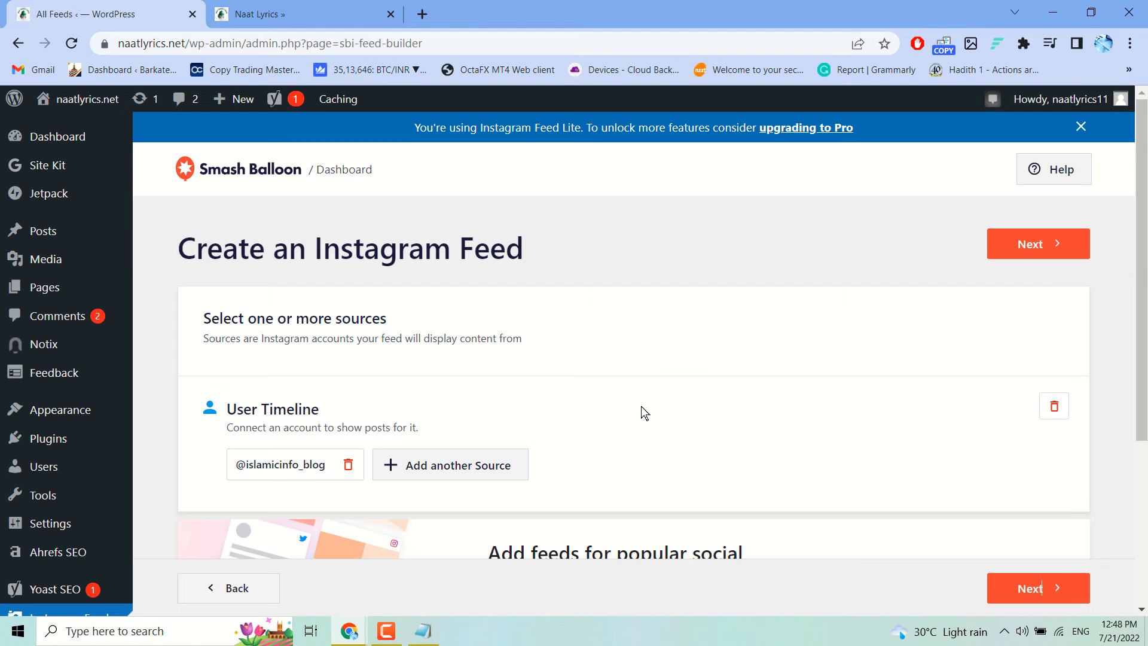
scroll(642, 408, "down", 3)
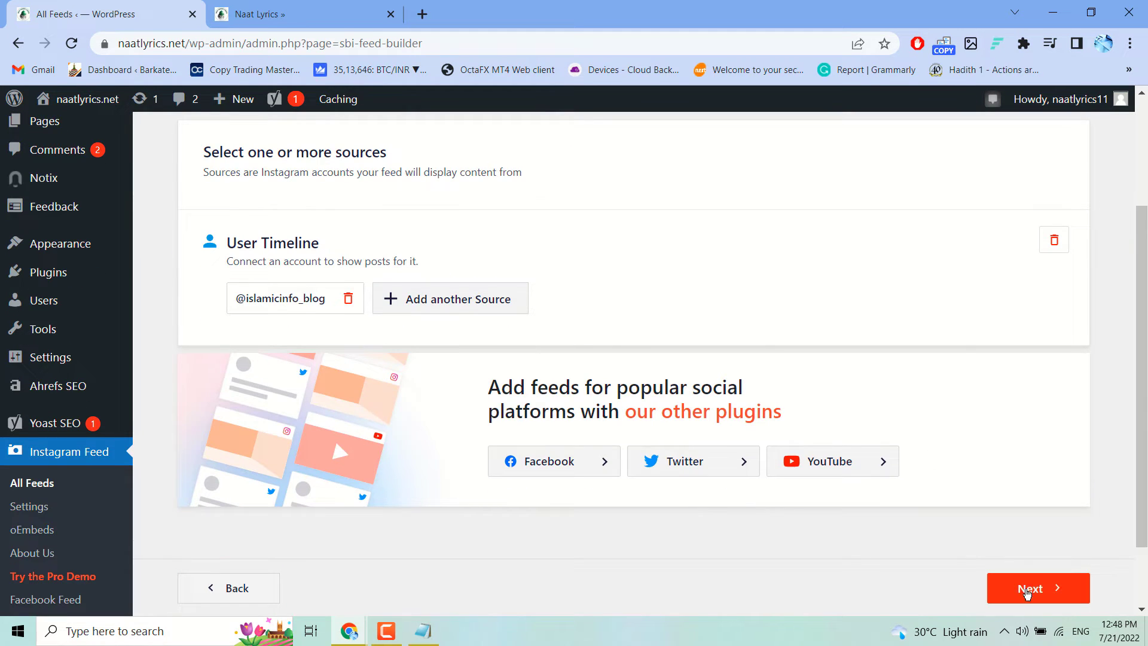
left_click(1027, 591)
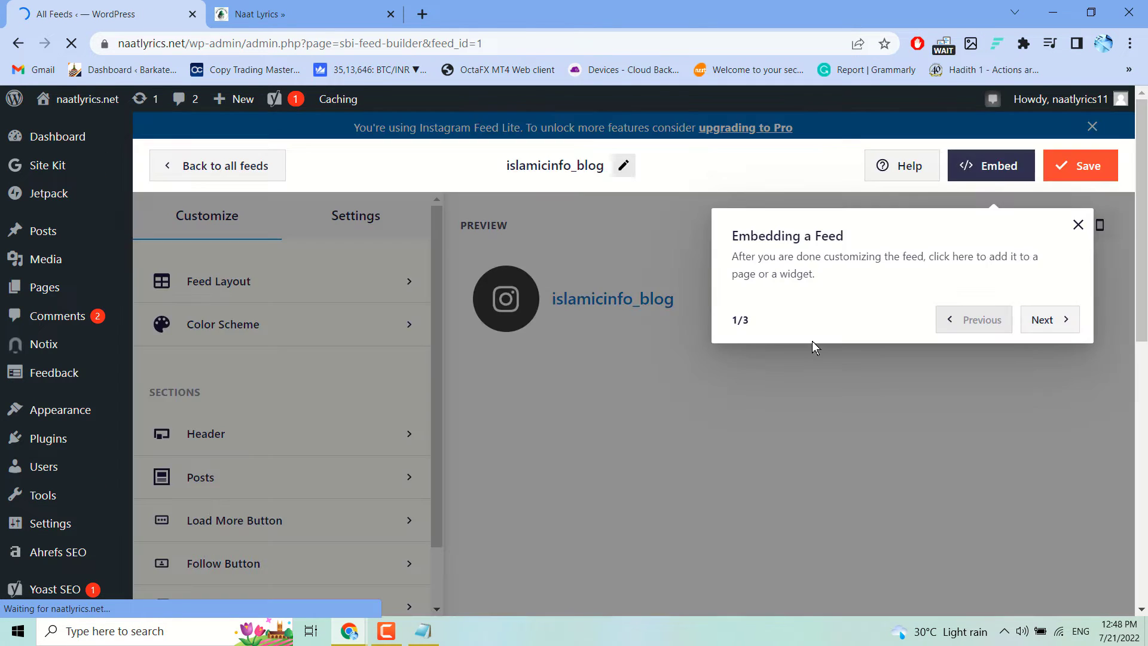
- Go through the feed editor's introductory tour on embedding, customizing and settings, and finish it
left_click(1043, 326)
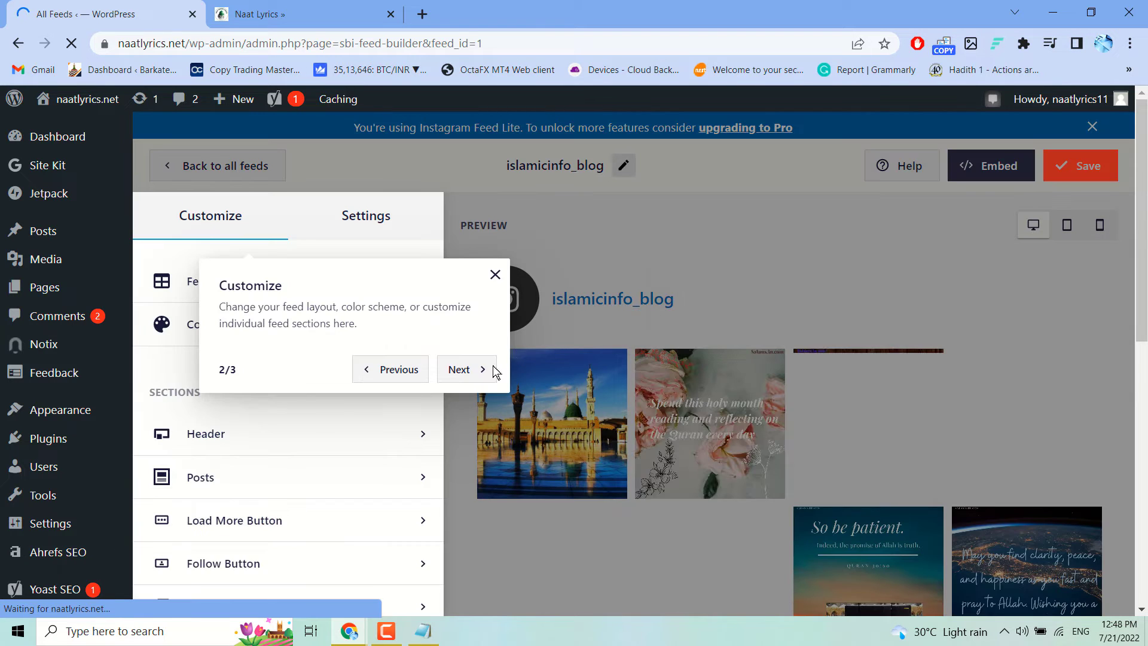
left_click(475, 369)
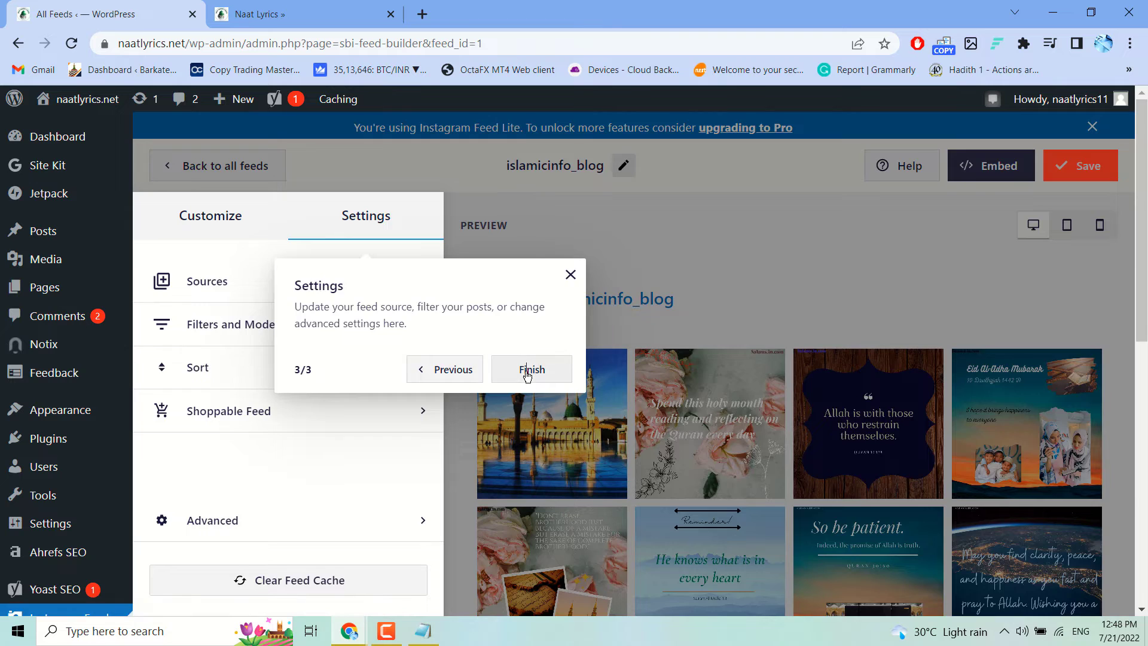
left_click(527, 371)
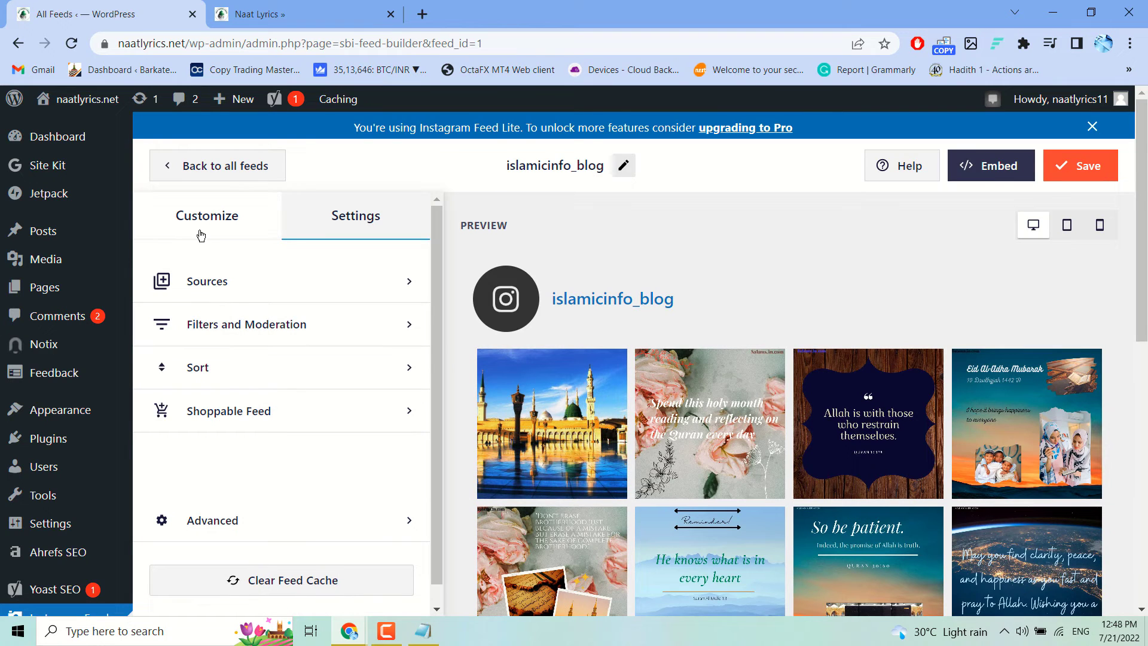
- Open the feed's Feed Layout customization, try the Carousel layout, and dismiss the Pro upgrade offer
left_click(197, 225)
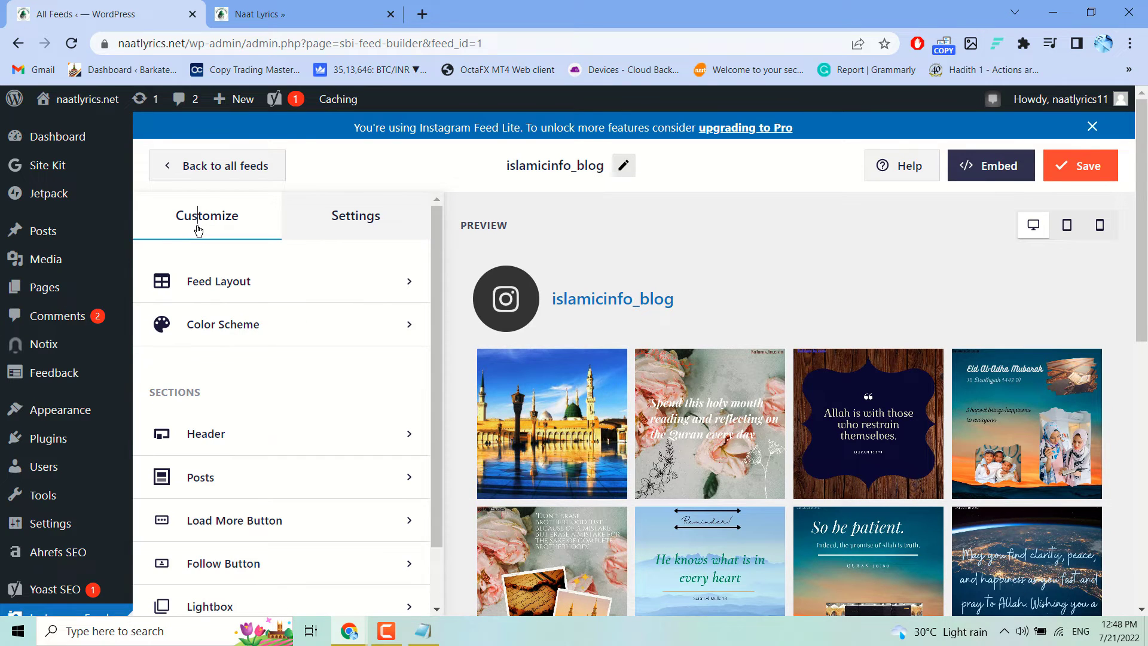
left_click(372, 281)
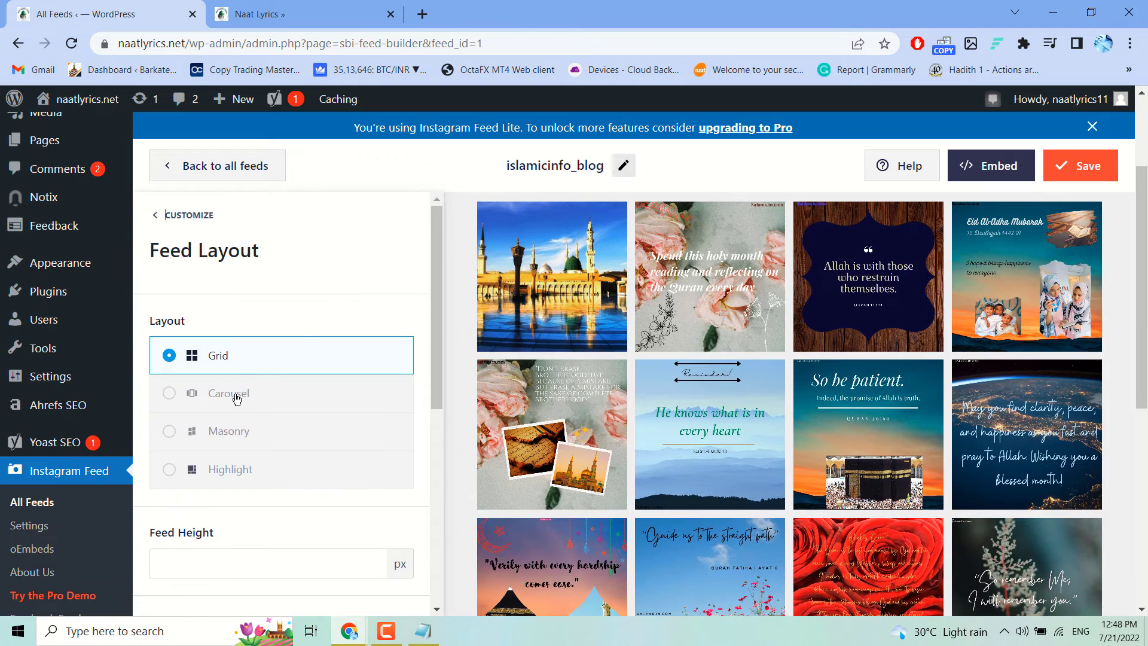
left_click(237, 400)
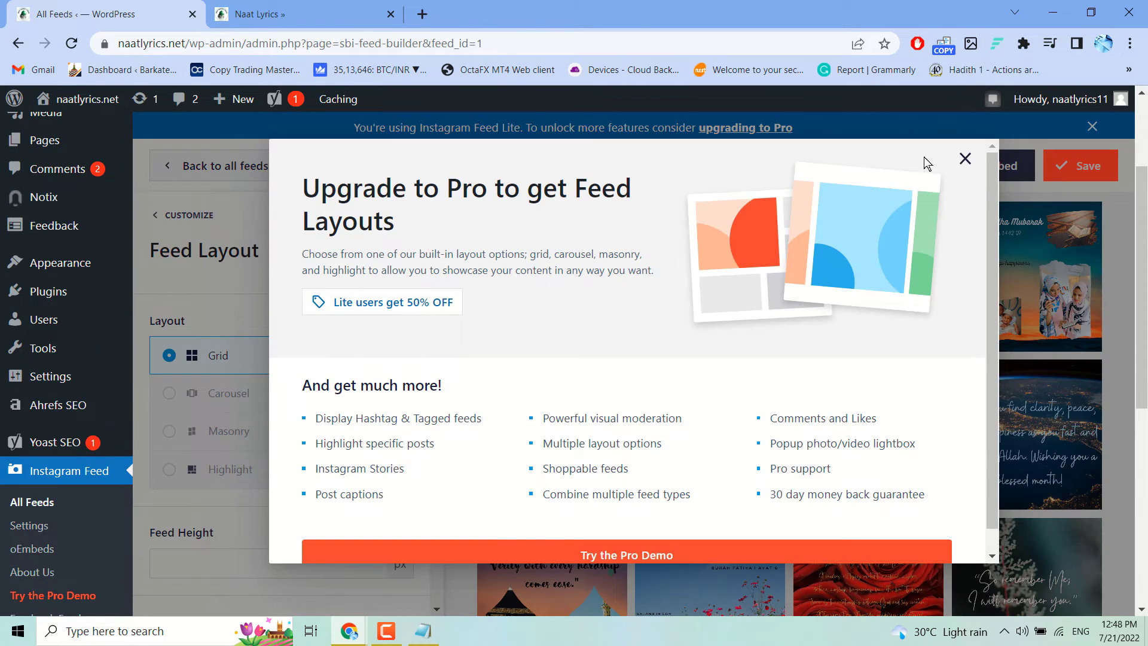
left_click(965, 158)
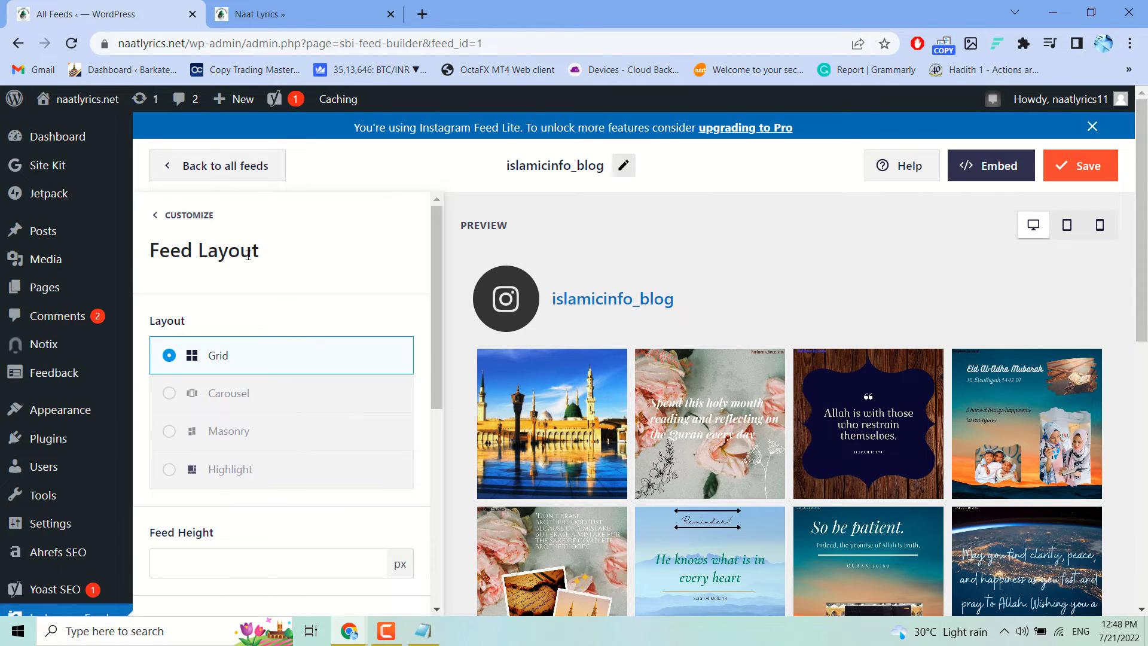
- Set the number of posts to 5 for desktop and 5 for mobile in the feed layout
scroll(263, 295, "down", 5)
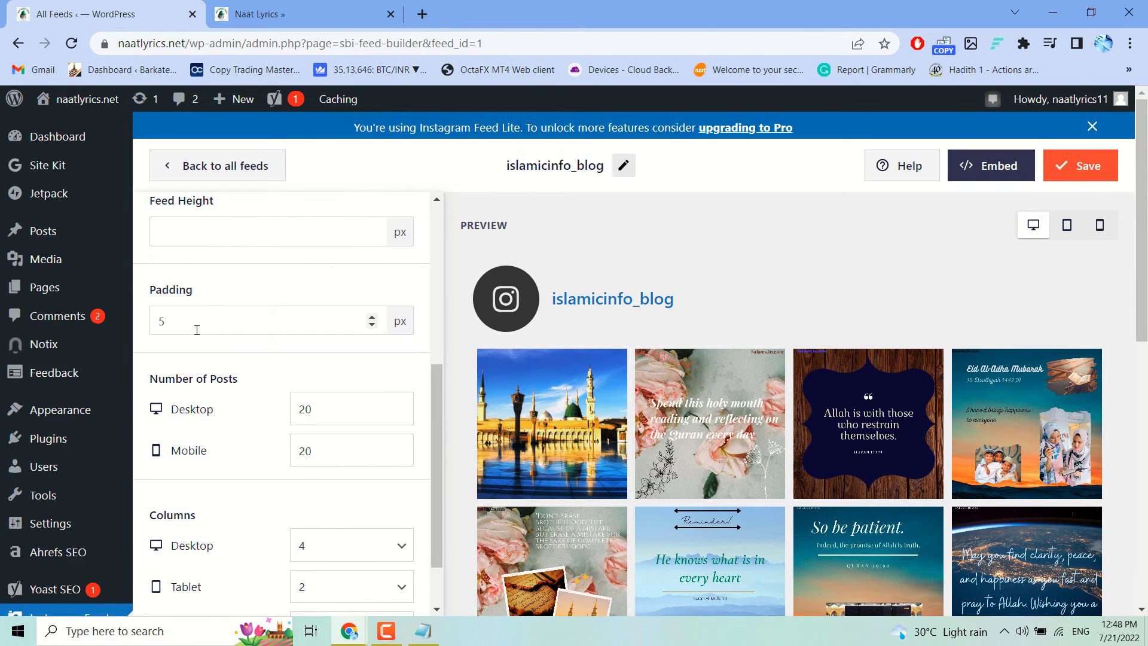
scroll(205, 348, "down", 2)
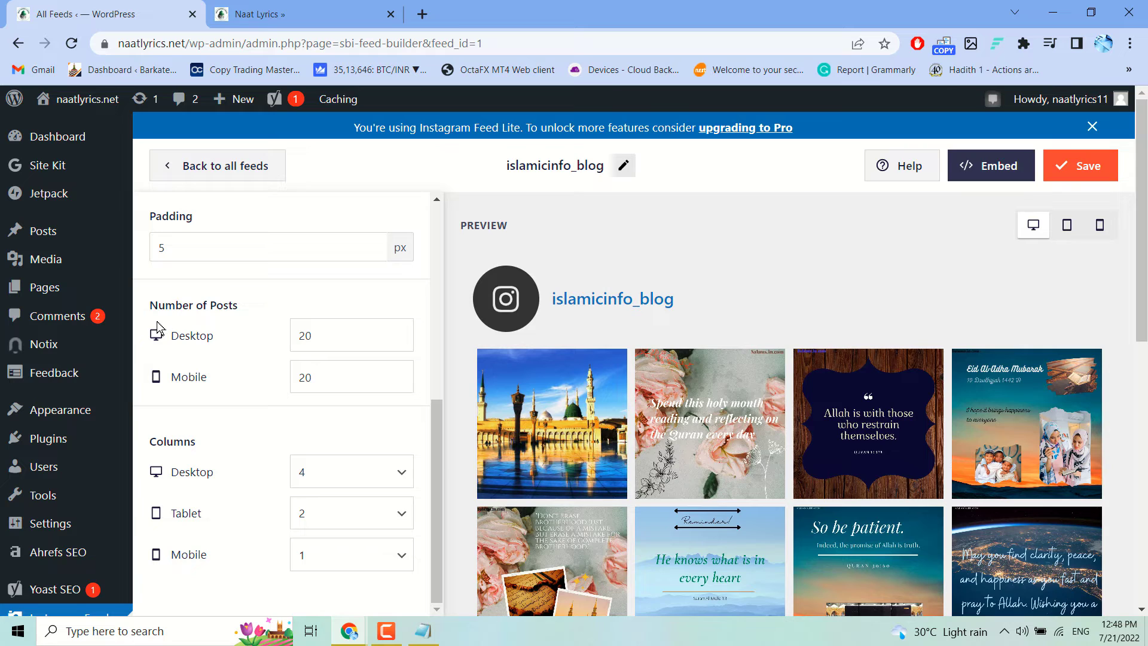
left_click_drag(317, 339, 288, 339)
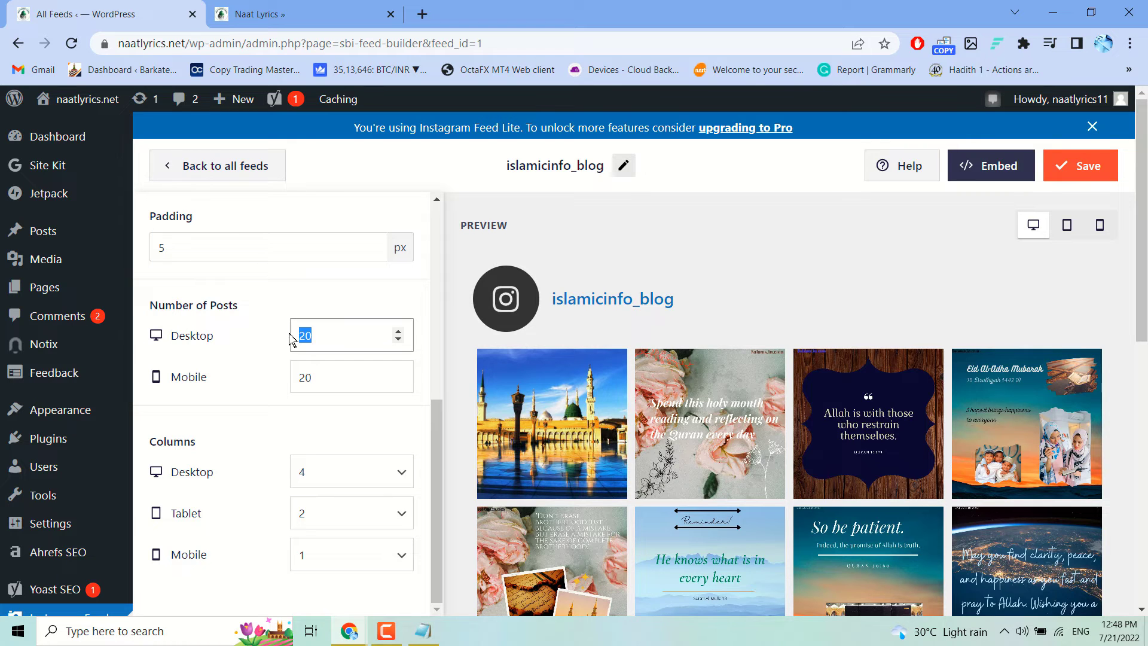
type("5")
left_click_drag(317, 379, 288, 379)
type("5")
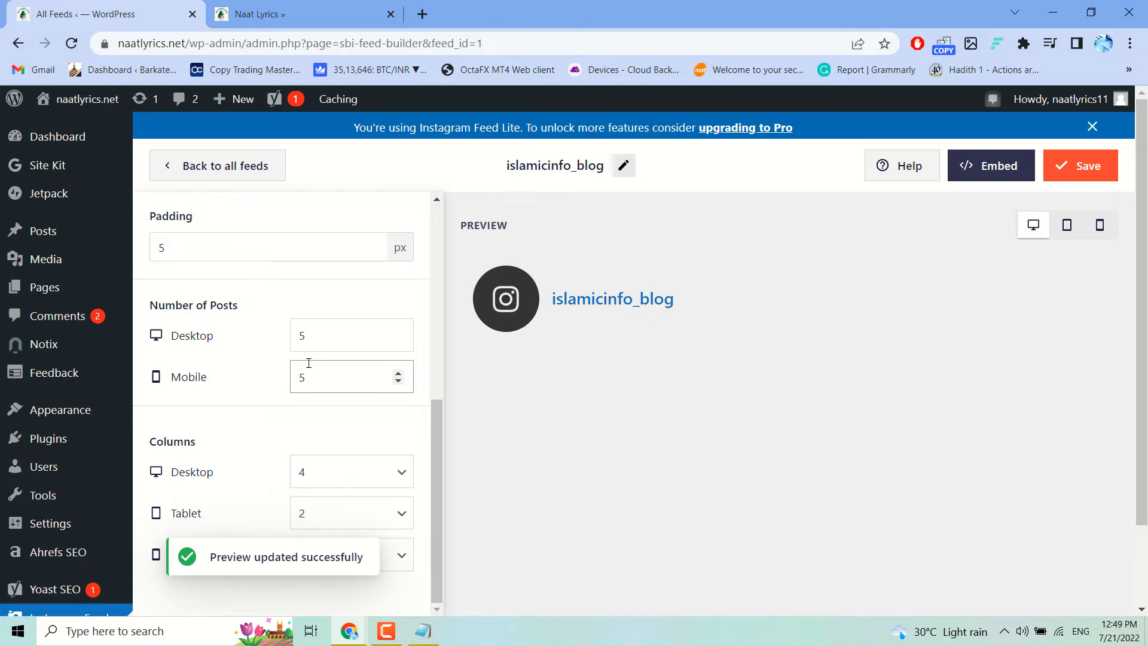
- Set the desktop number of posts to 8 and check the feed preview
left_click_drag(309, 336, 293, 335)
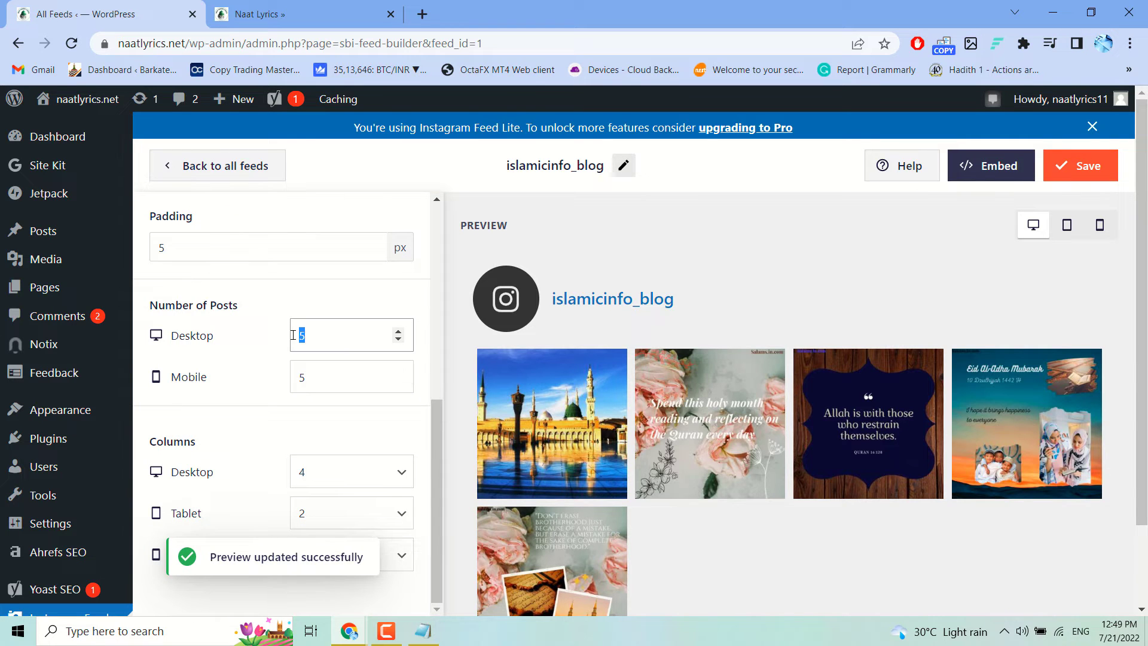
type("8")
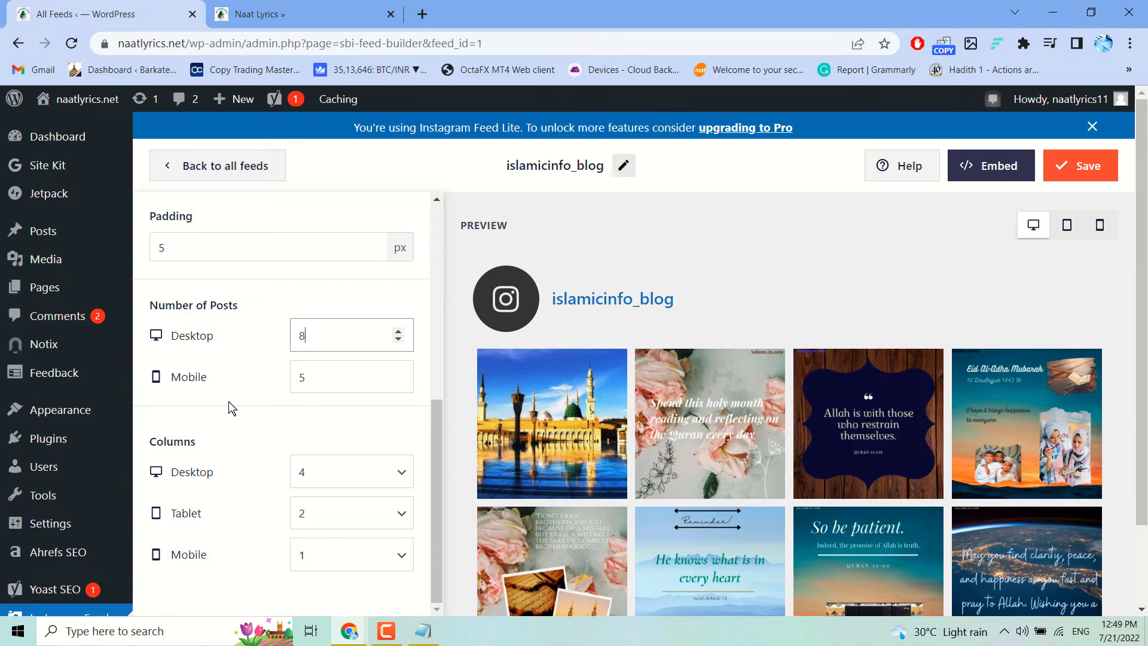
scroll(207, 435, "down", 4)
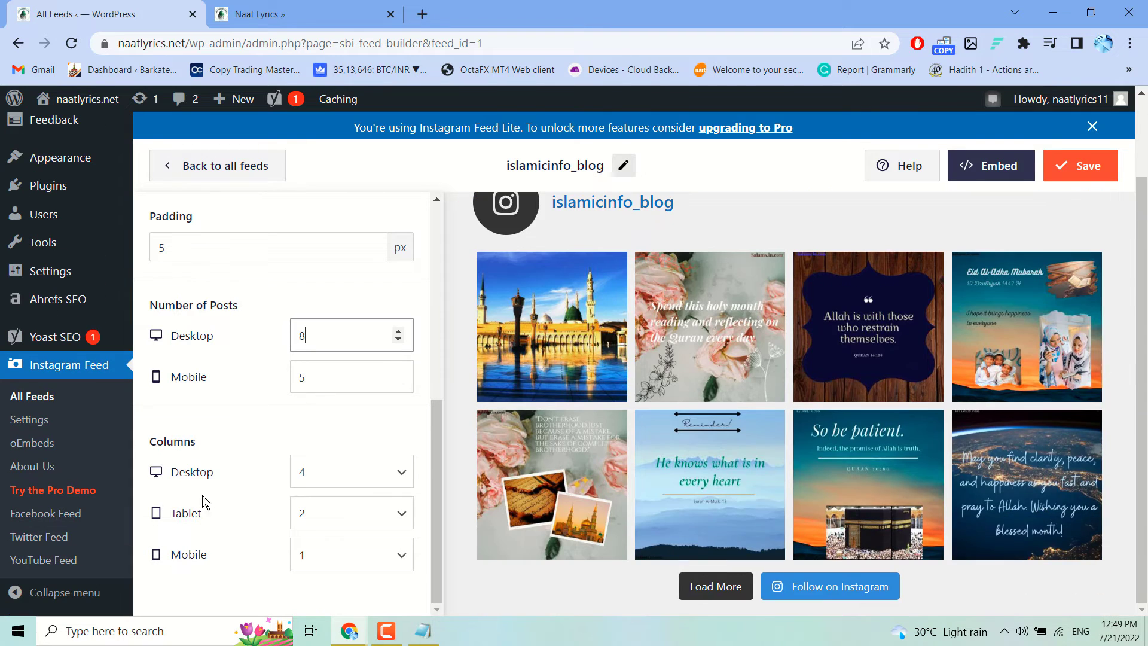
- Set the desktop column count to 3 and review the resulting grid in the preview
left_click(388, 477)
left_click(311, 333)
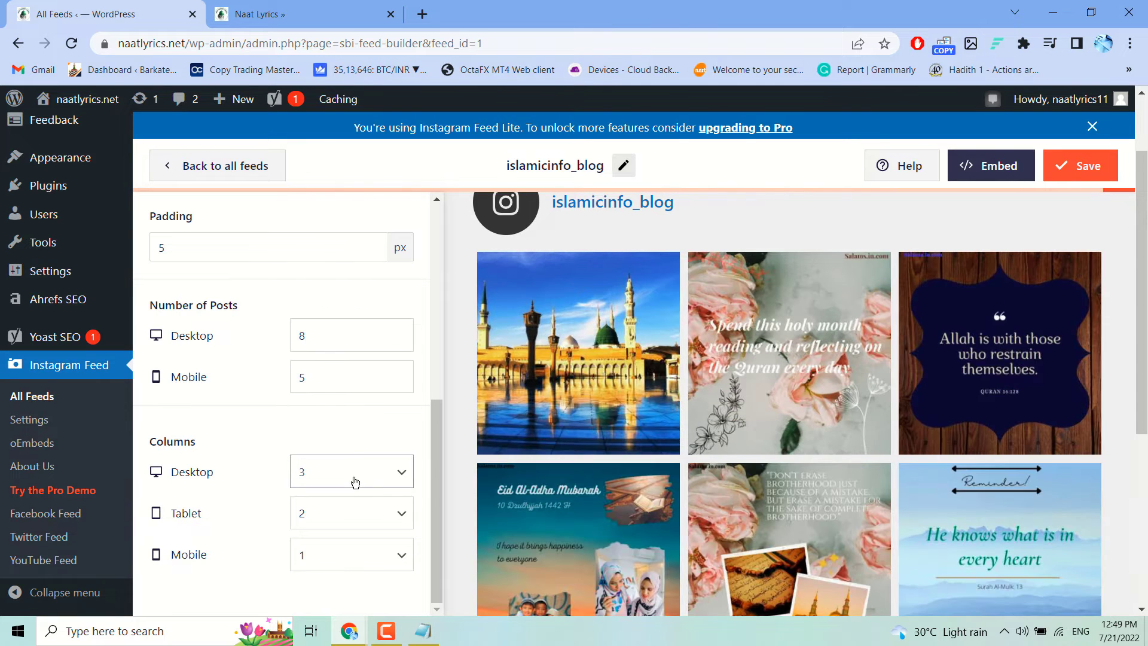
scroll(207, 475, "down", 4)
scroll(489, 416, "up", 4)
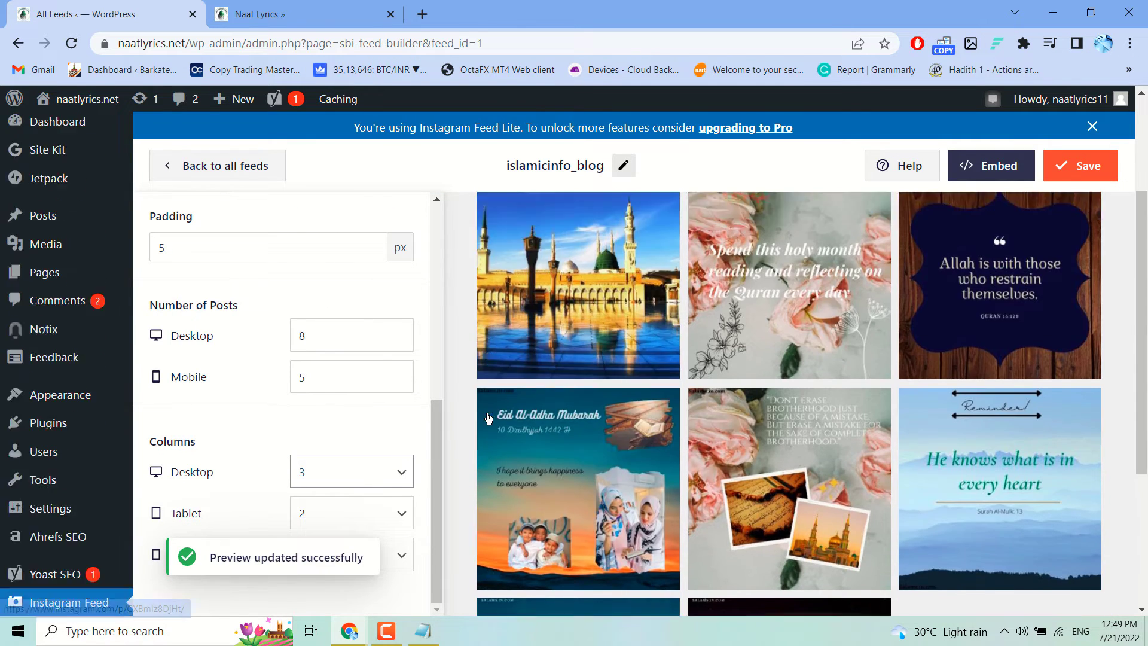
scroll(489, 416, "down", 5)
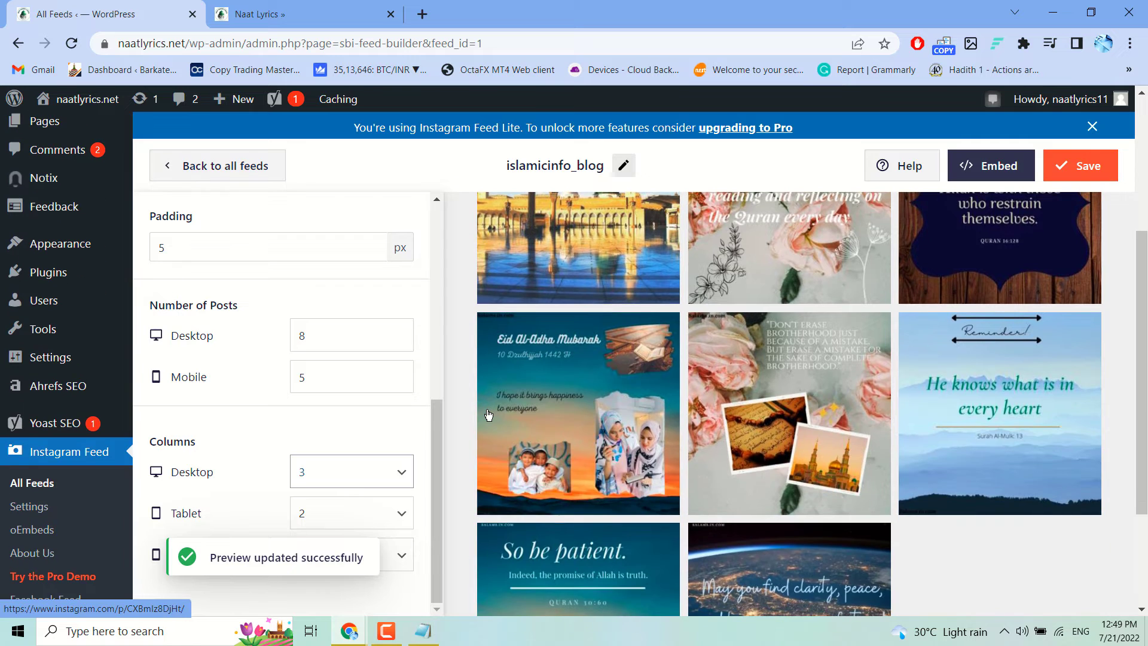
scroll(488, 416, "up", 6)
- Set the desktop number of posts to 9 and save the feed
double_click(301, 337)
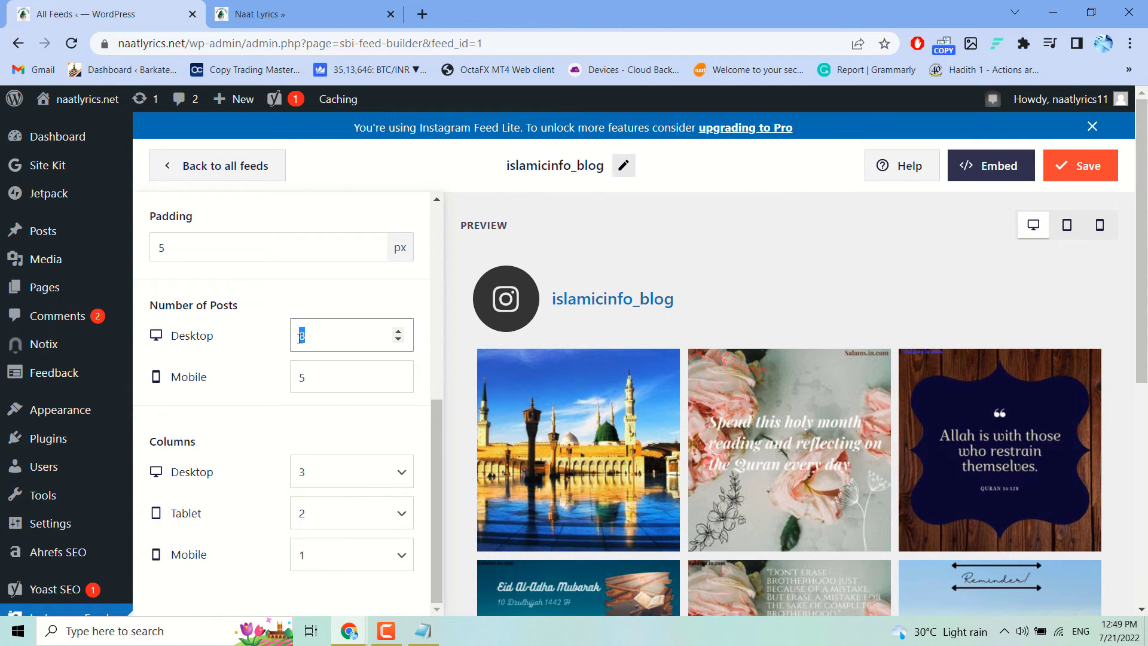
scroll(361, 429, "up", 6)
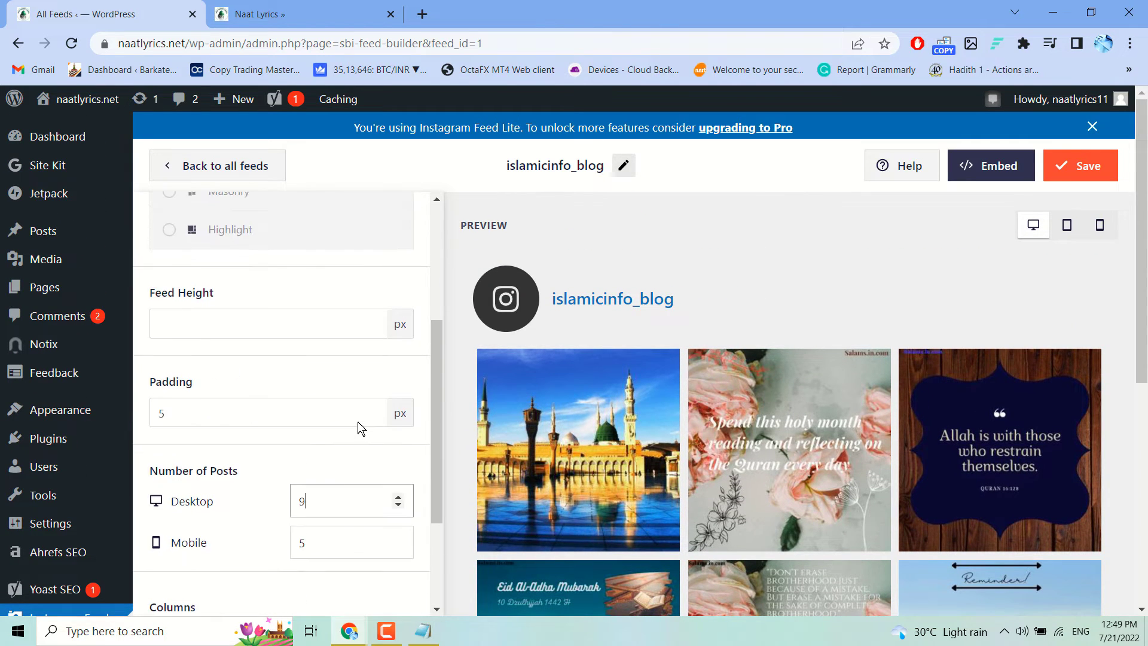
scroll(360, 429, "down", 6)
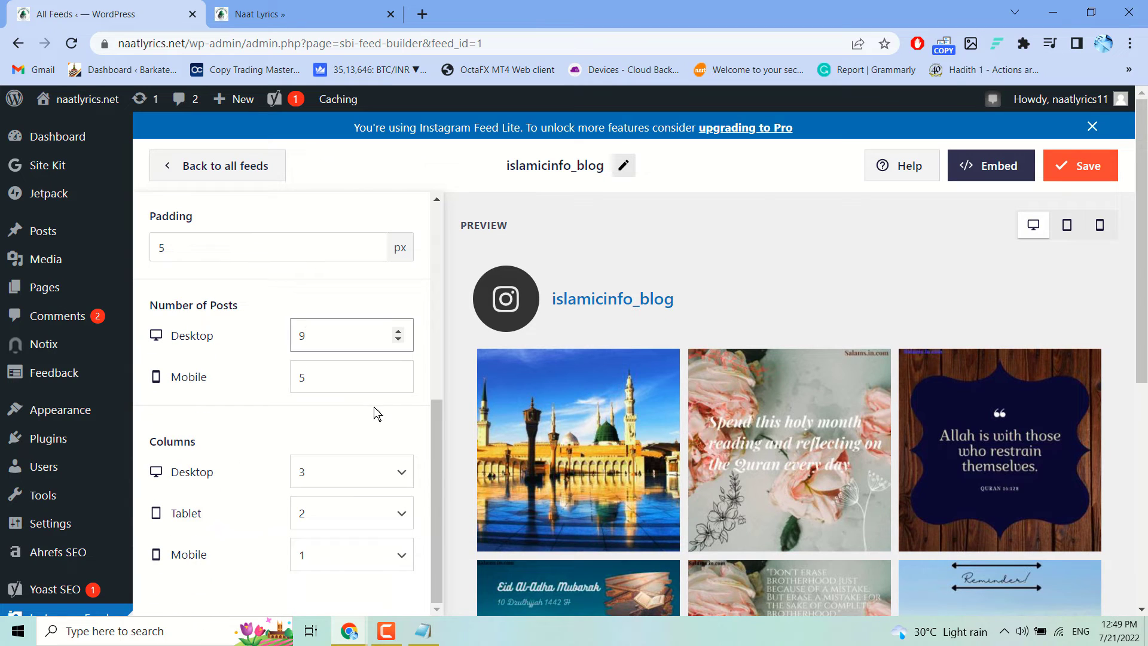
left_click(1087, 169)
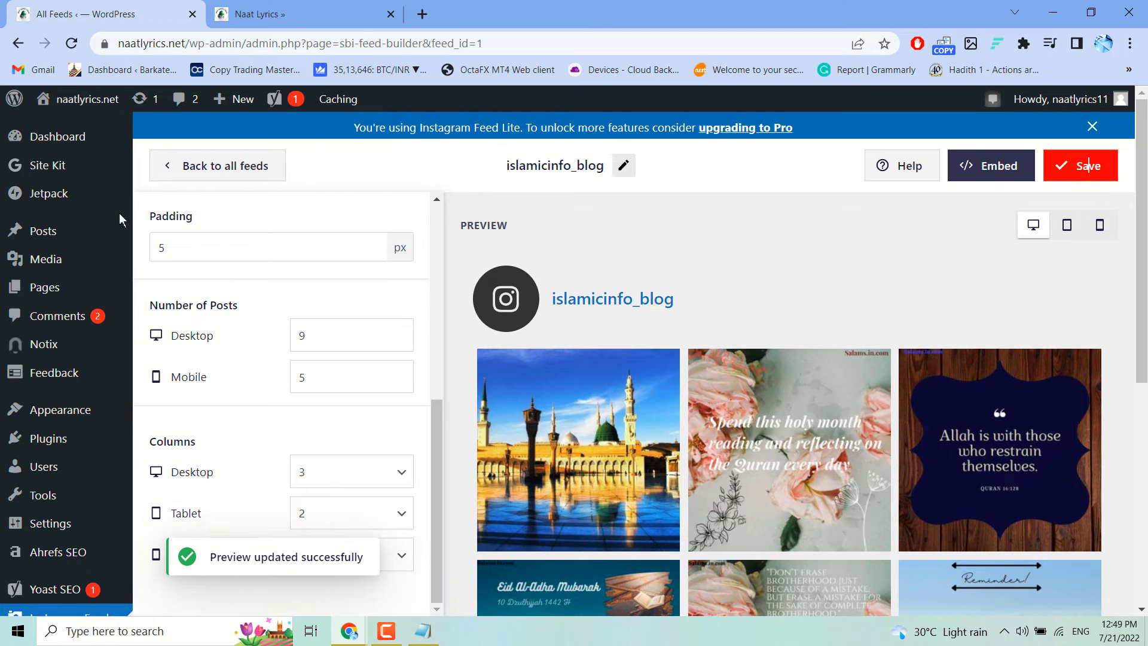
- Start a new WordPress page in a separate browser tab and dismiss the block editor's welcome guide
mouse_move(41, 290)
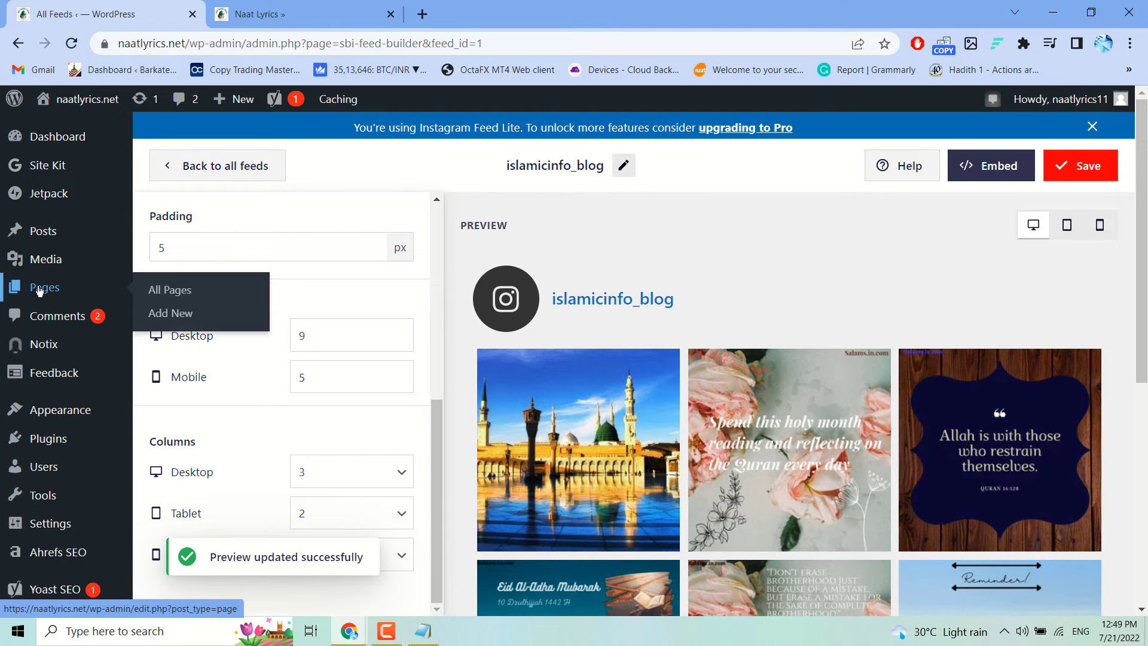
right_click(152, 315)
left_click(204, 330)
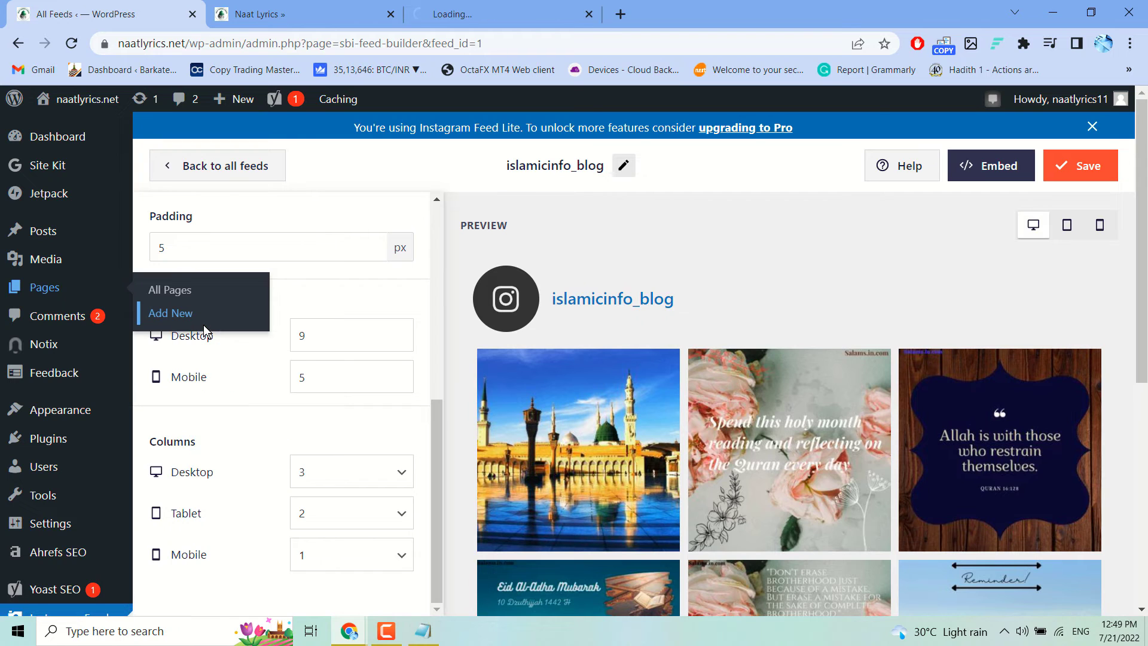
left_click(479, 7)
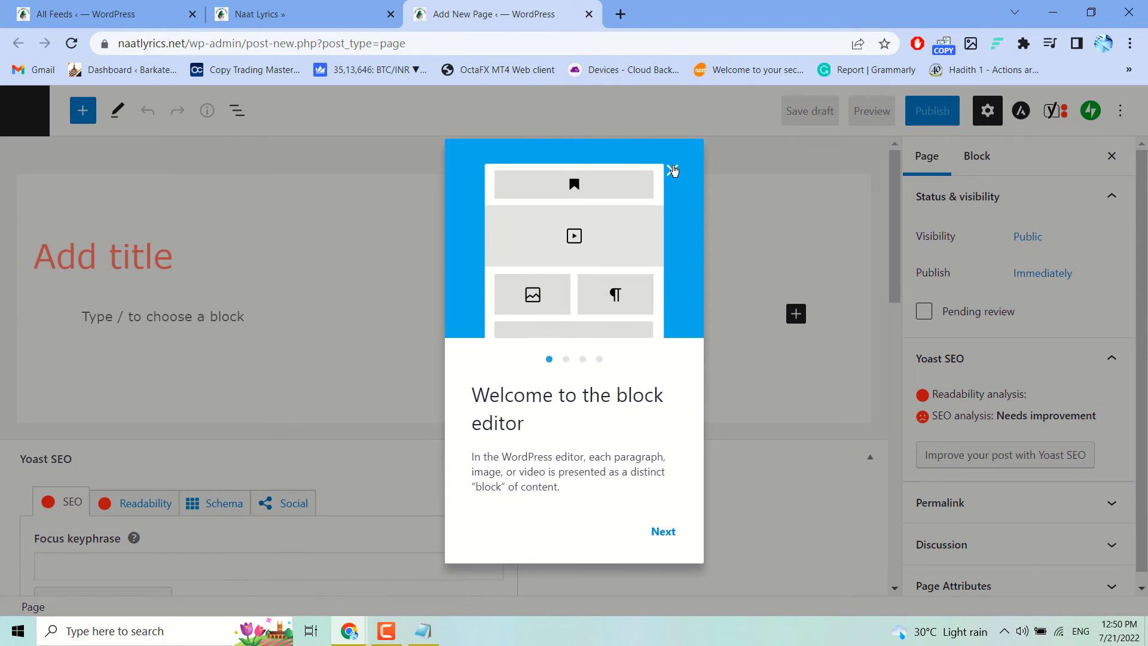
left_click(672, 170)
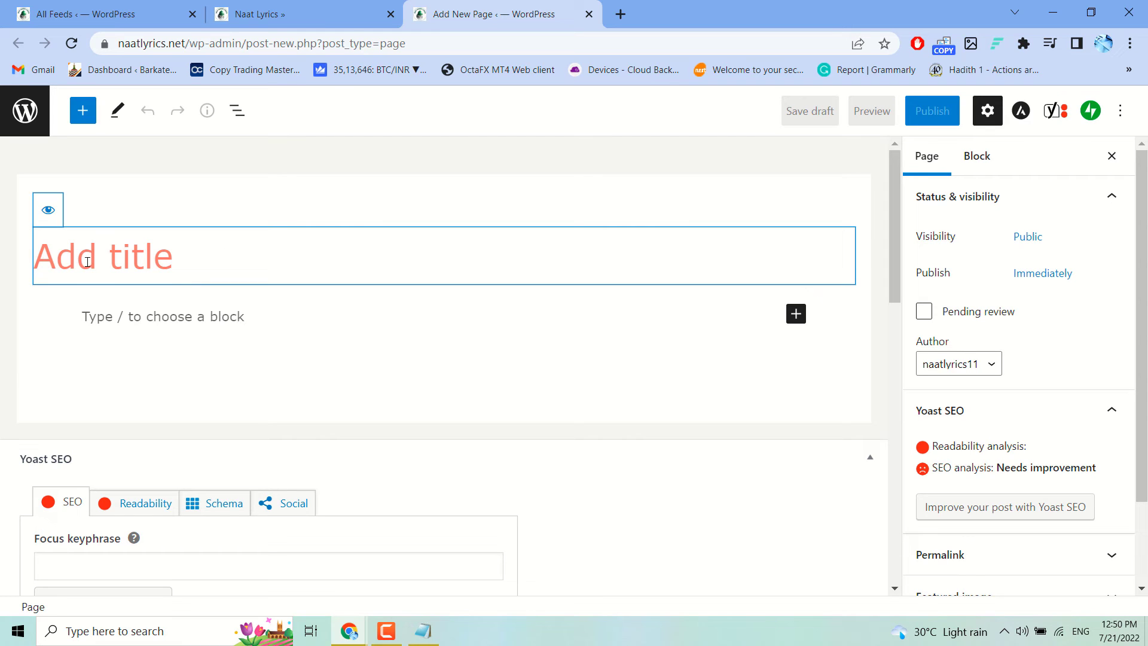
- Title the new page "Instagram" and move on to its first content block
type("Insta")
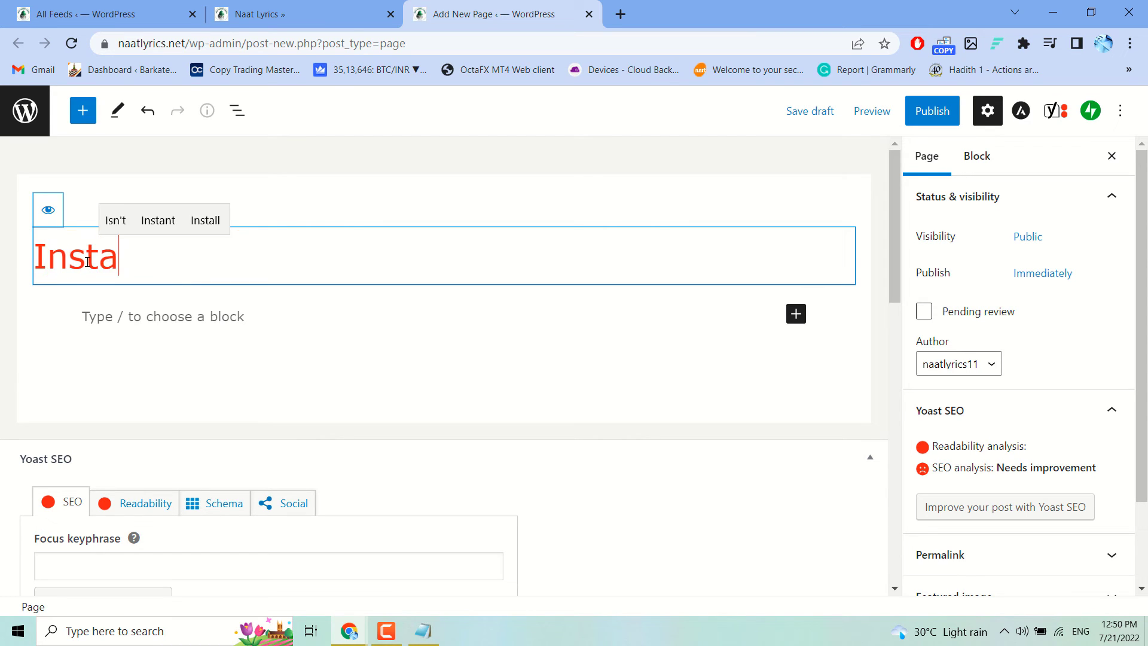
type("gra")
type("m")
key("Return")
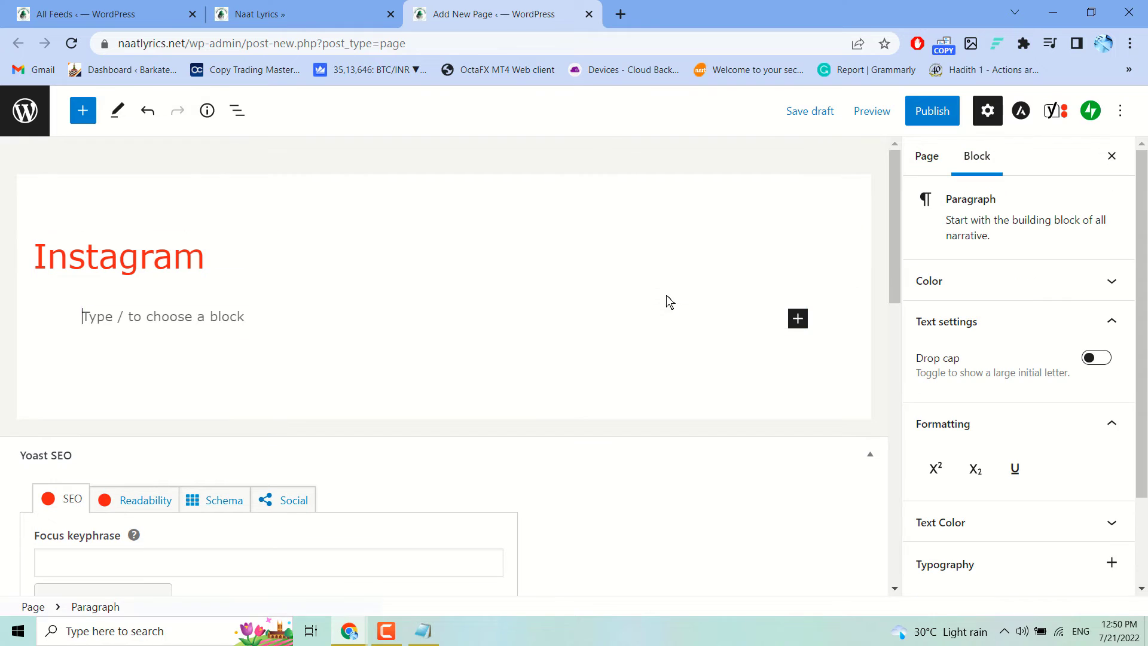
- Browse all available blocks and insert the Instagram Feed block below the page title
left_click(799, 319)
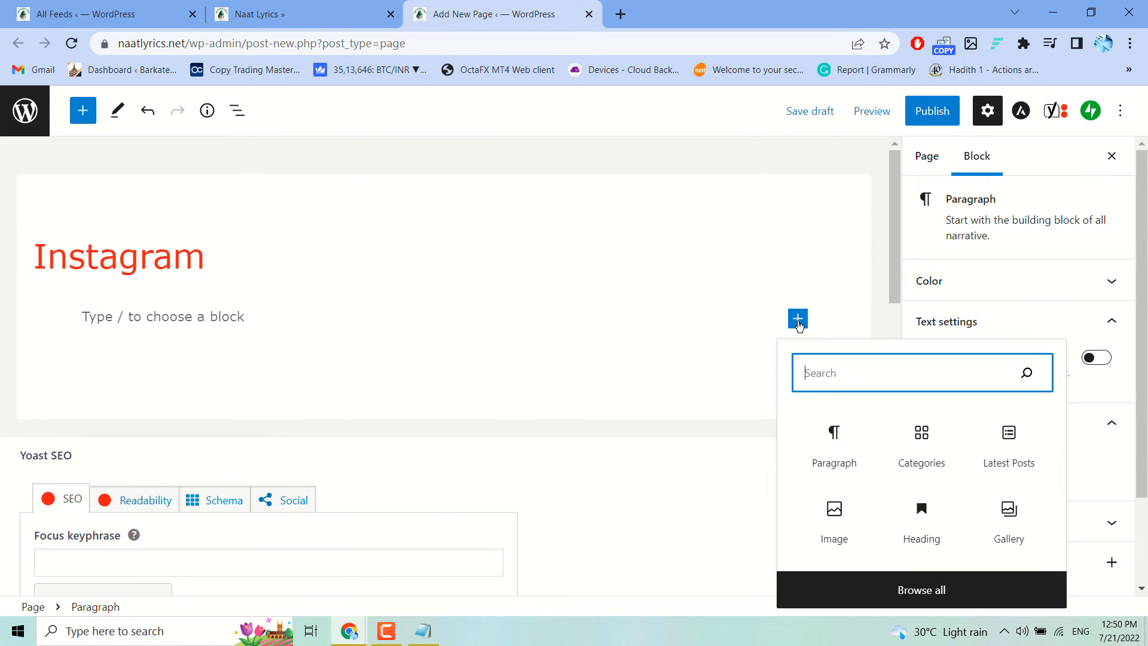
left_click(939, 601)
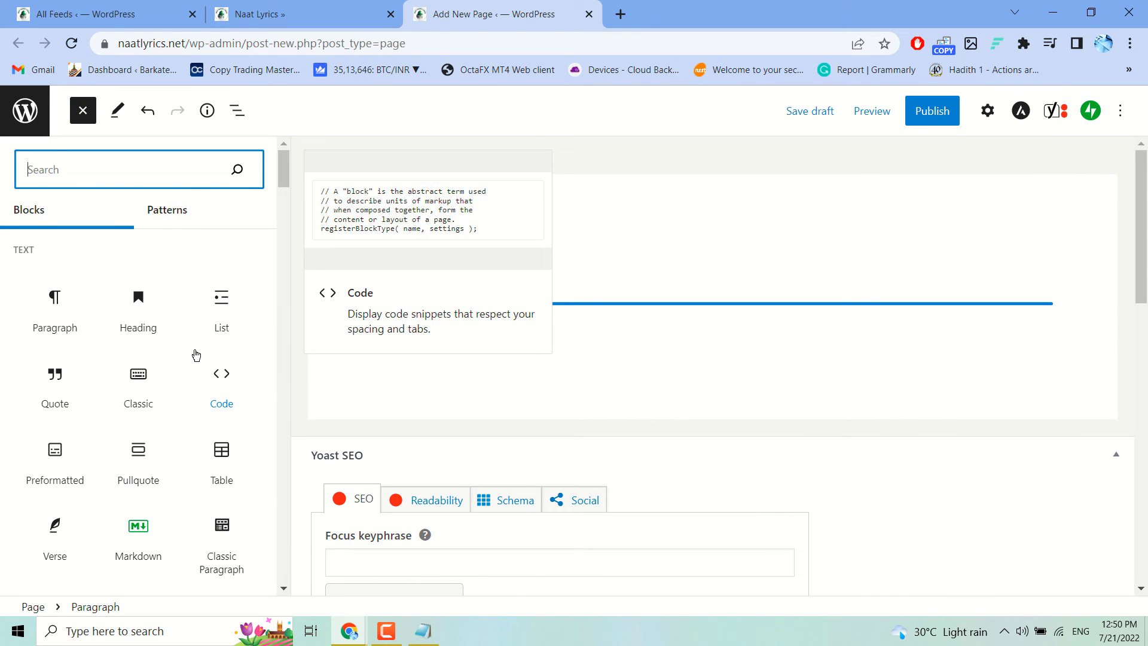
scroll(196, 355, "down", 15)
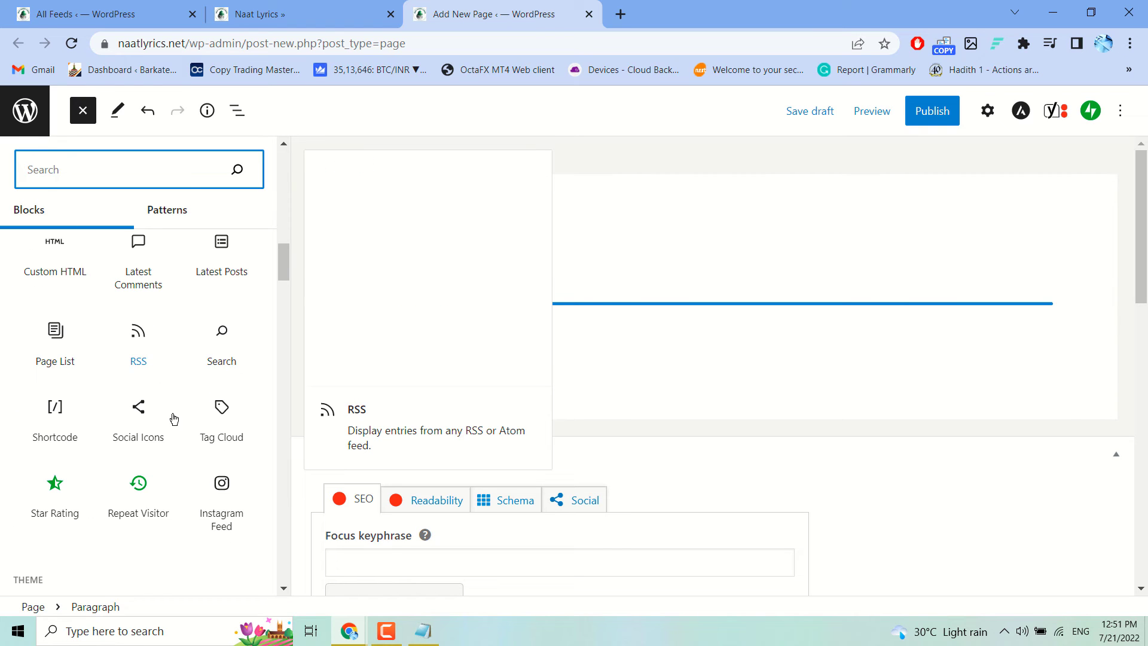
left_click(216, 493)
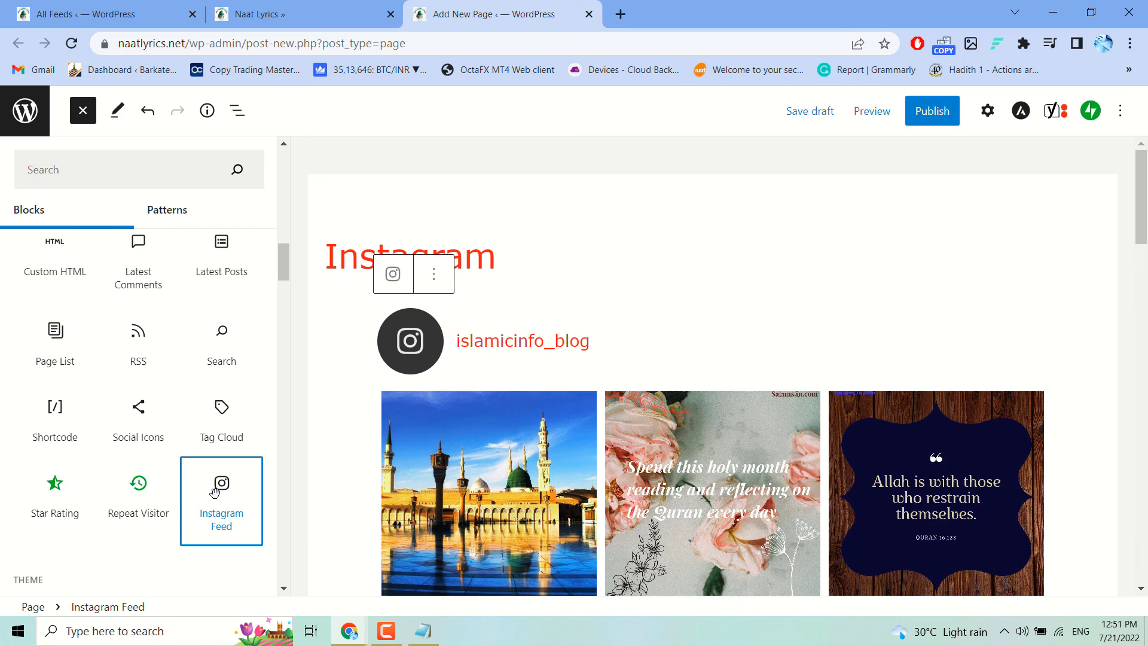
- Publish the Instagram page and view it live to check the embedded feed
scroll(821, 460, "down", 5)
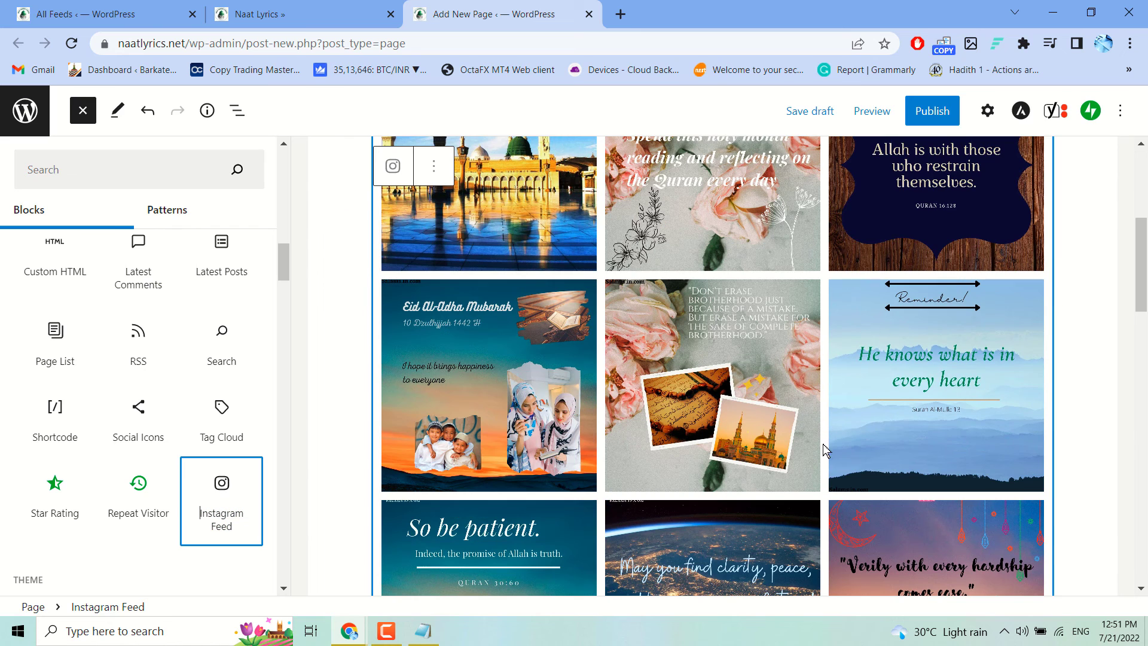
left_click(931, 115)
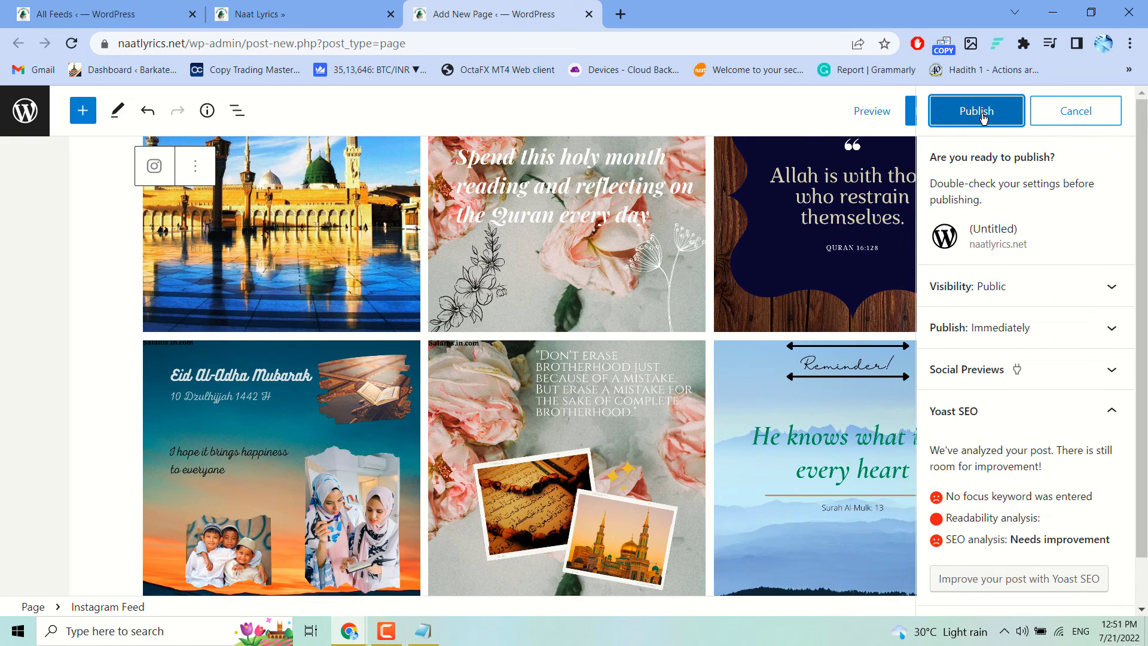
left_click(982, 113)
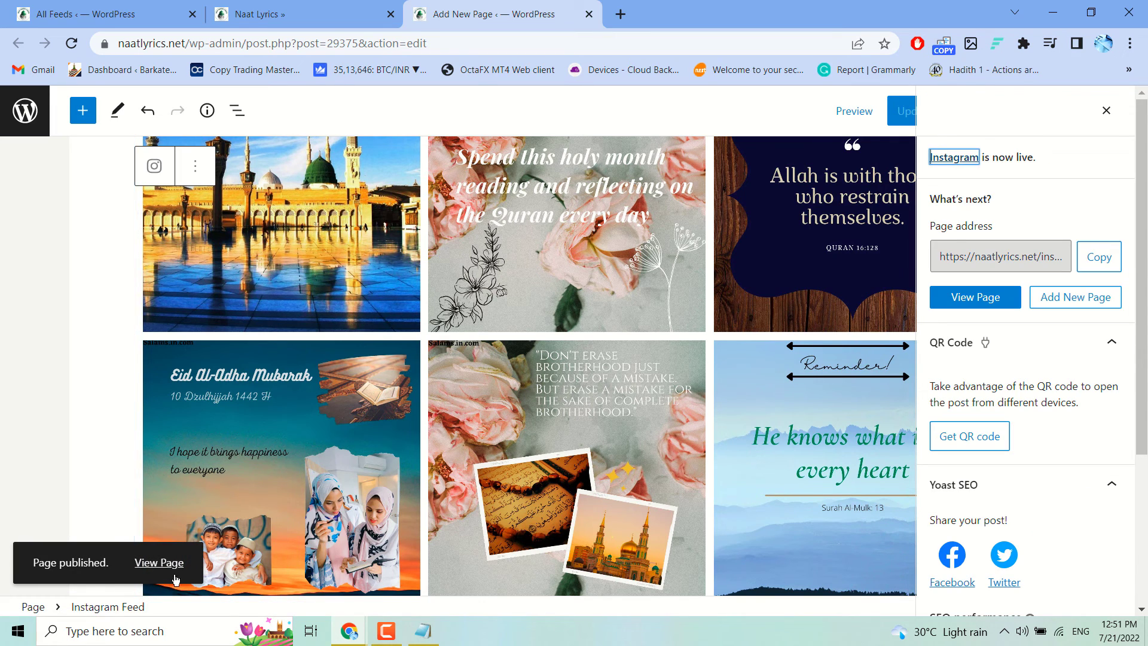
left_click(175, 578)
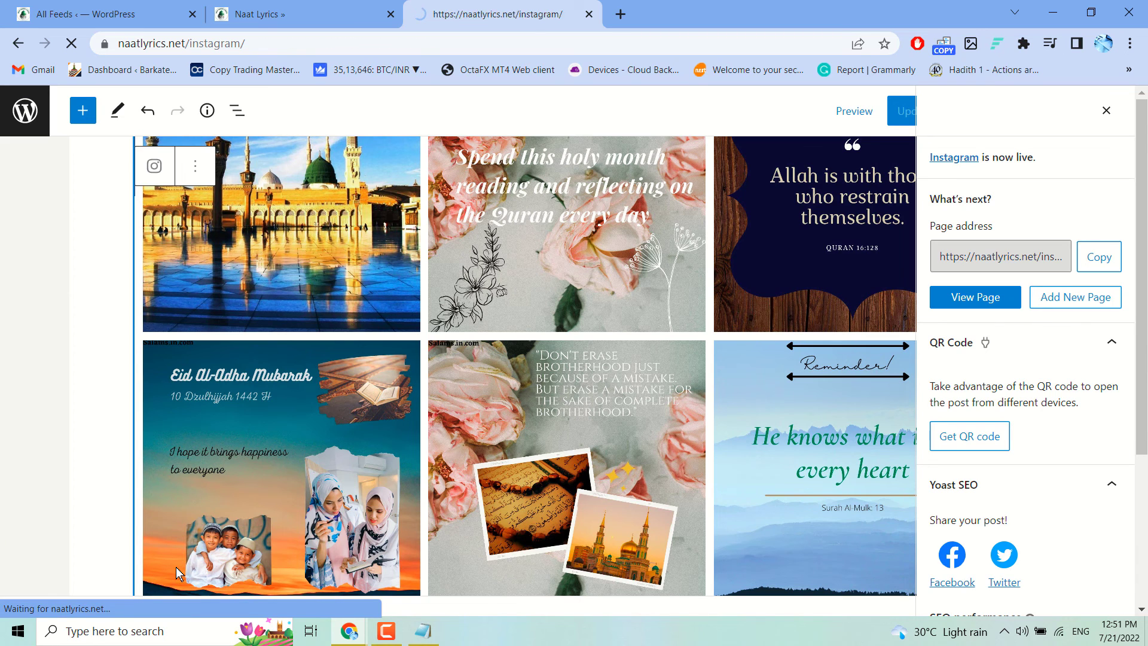
scroll(534, 353, "down", 5)
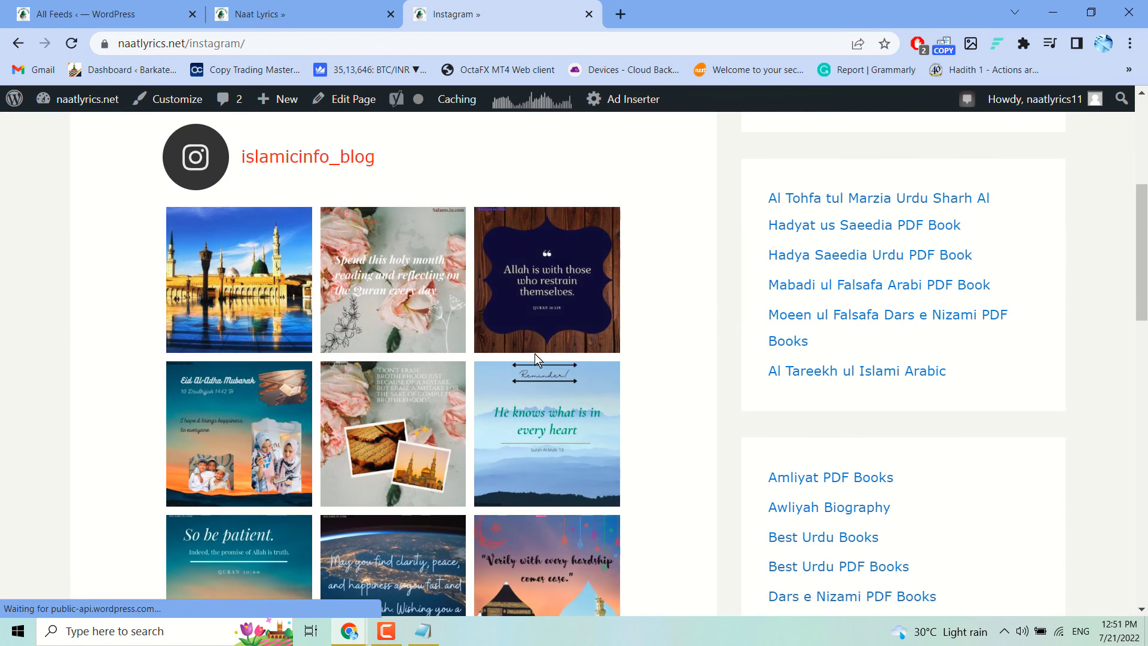
scroll(534, 354, "down", 5)
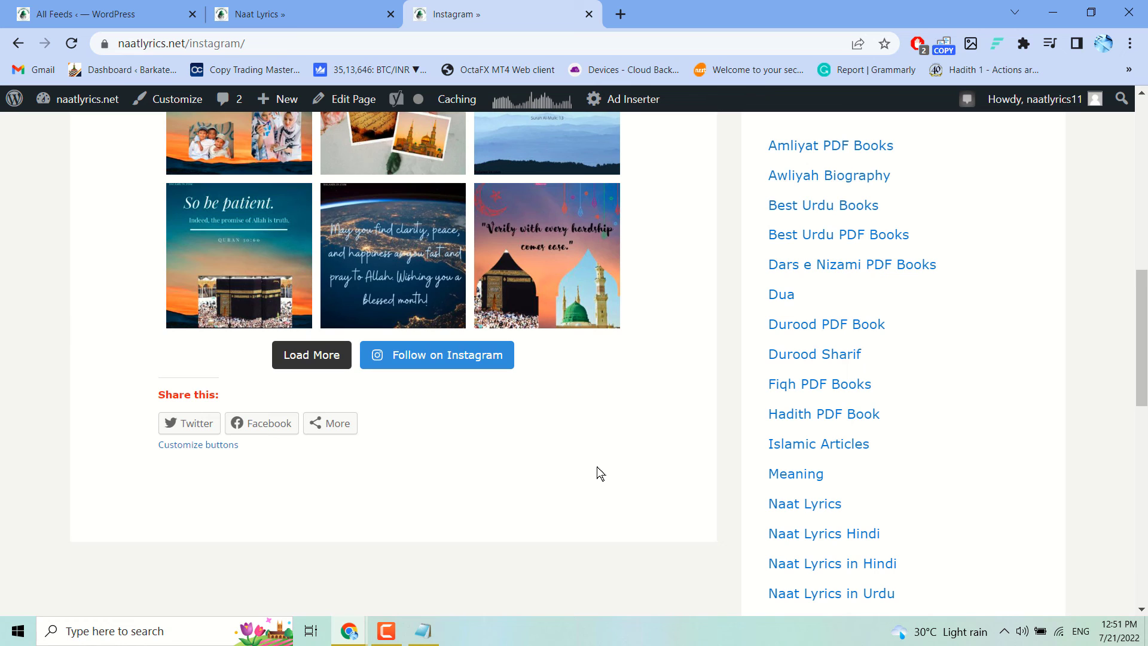
- Switch to the untitled Notepad document
left_click(421, 637)
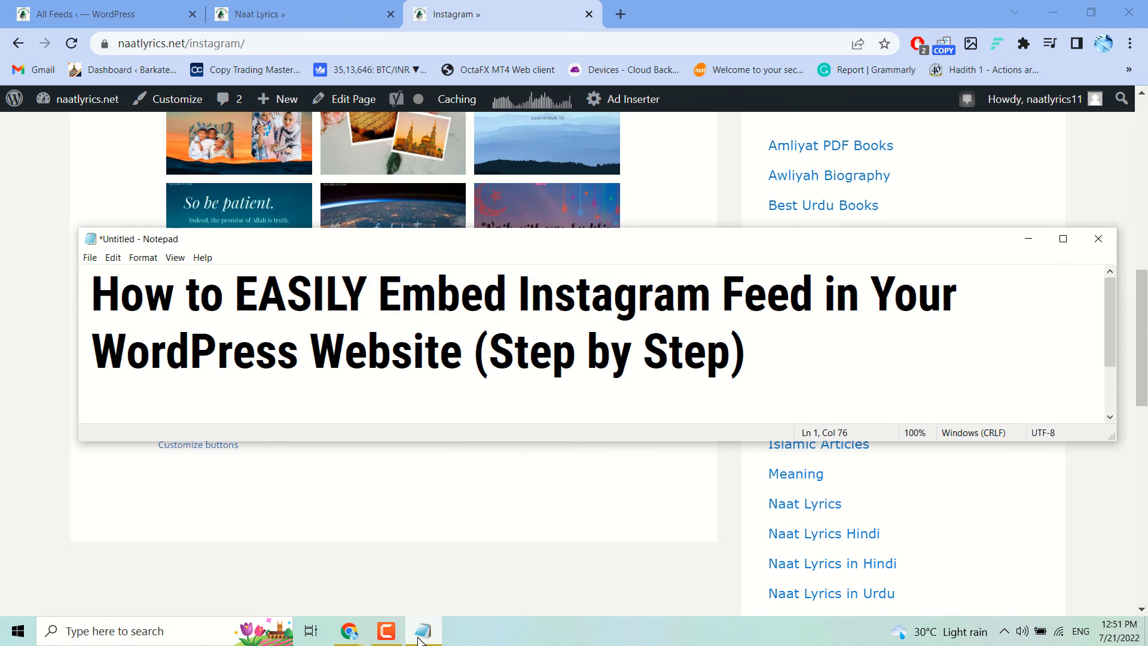